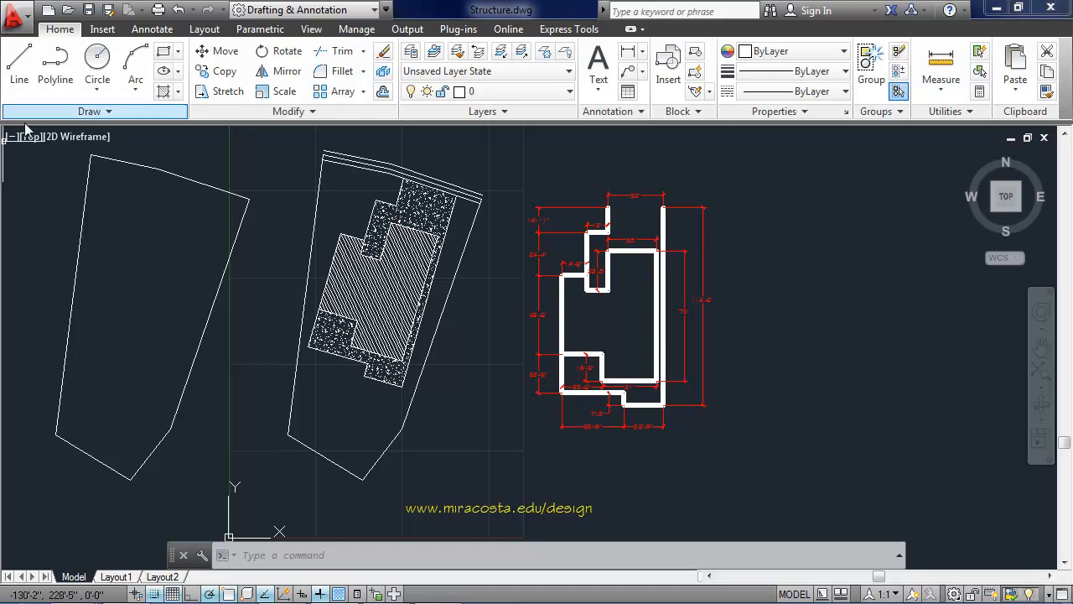
Start a line outline in the empty area beside the dimensioned plan, going 114' down and 22'9" left
left_click(20, 67)
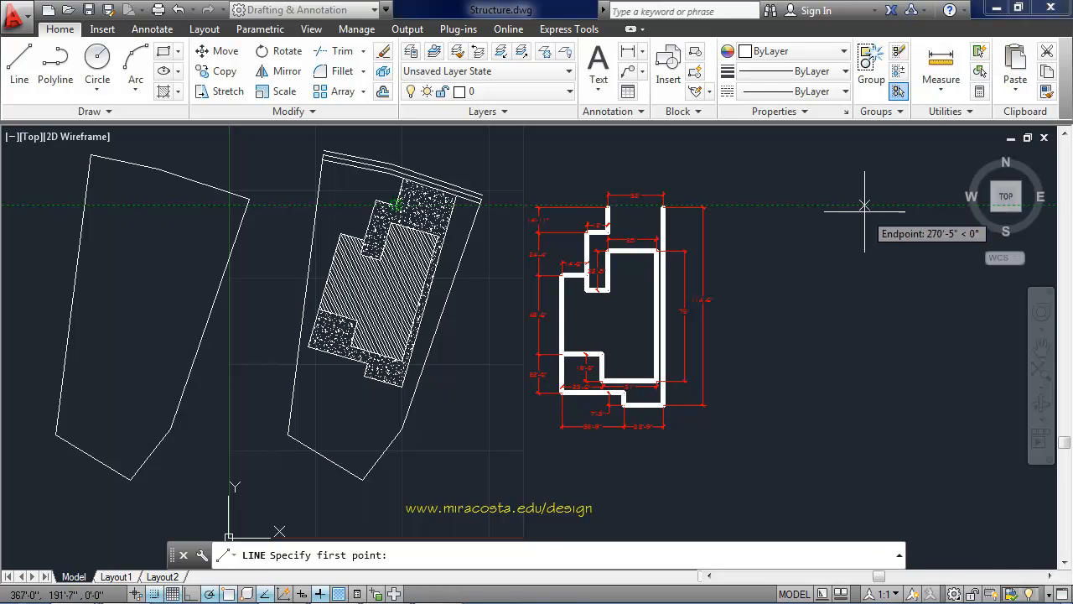
left_click(863, 205)
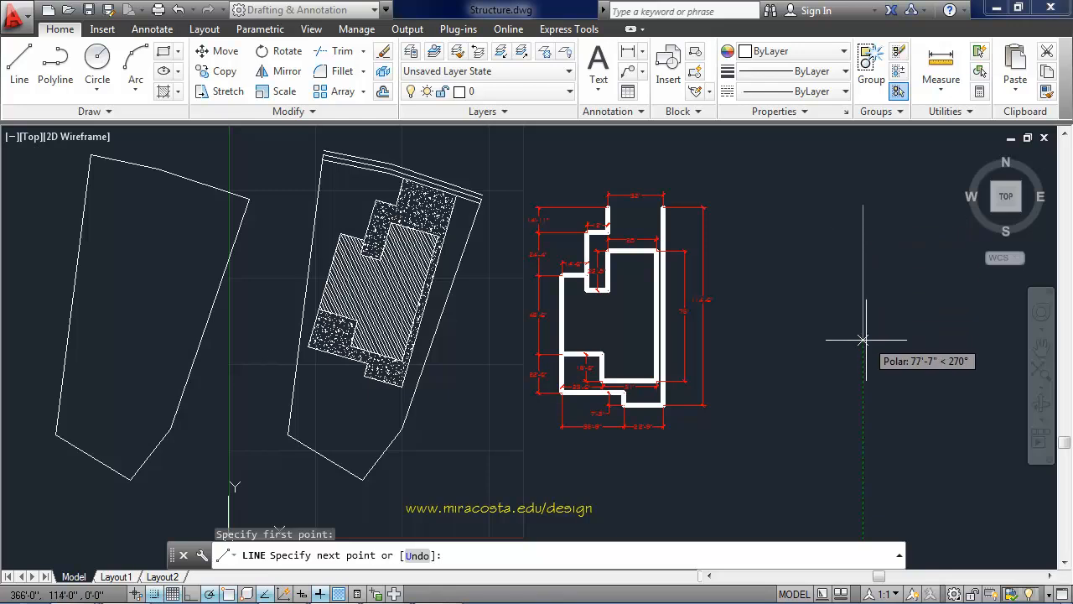
type("114'")
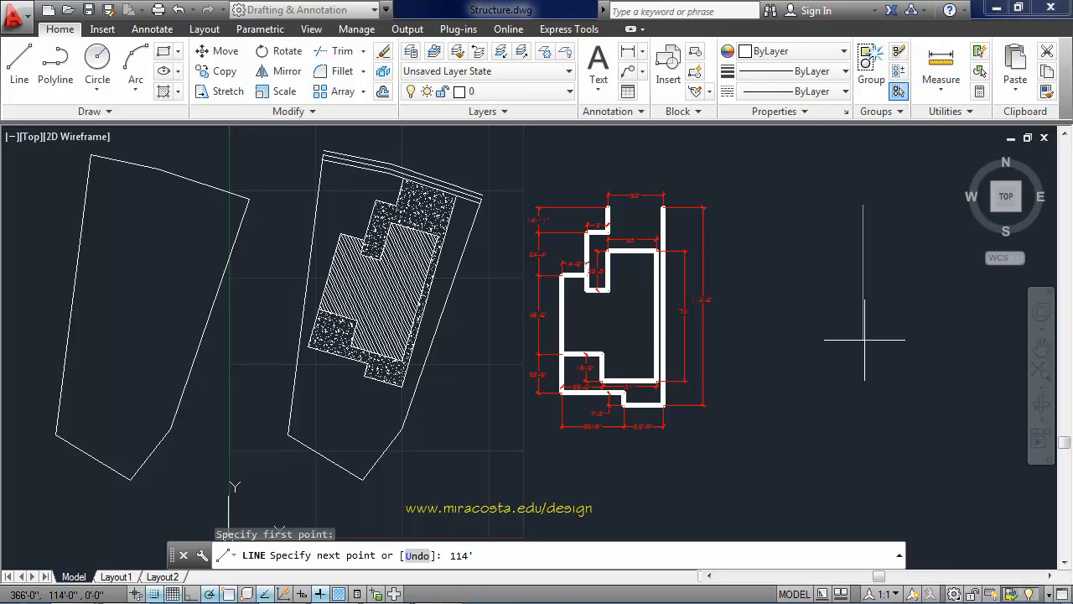
key("Return")
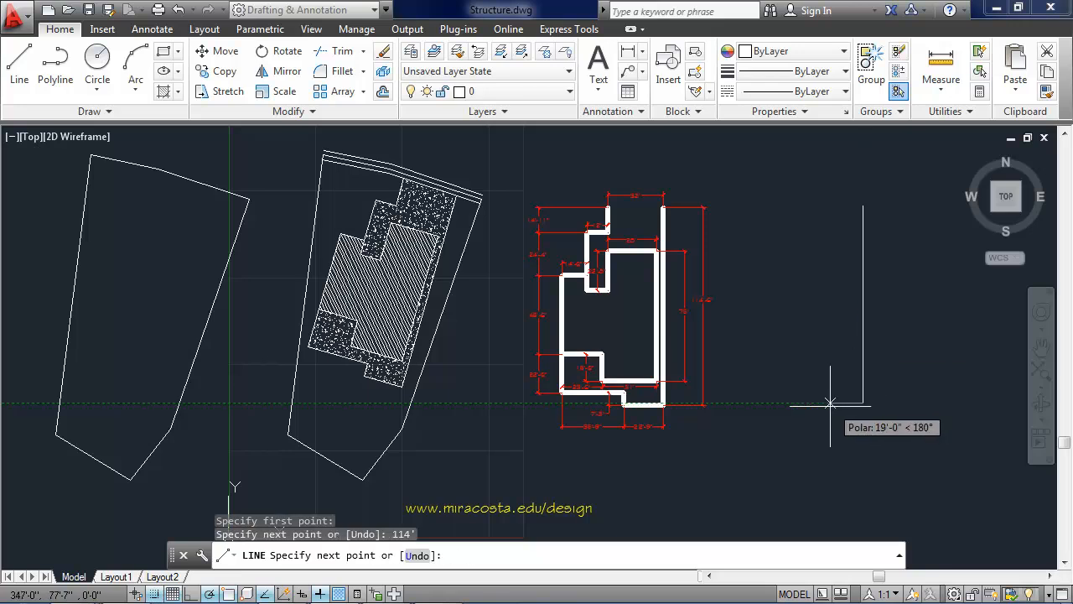
type("22'9")
key("Return")
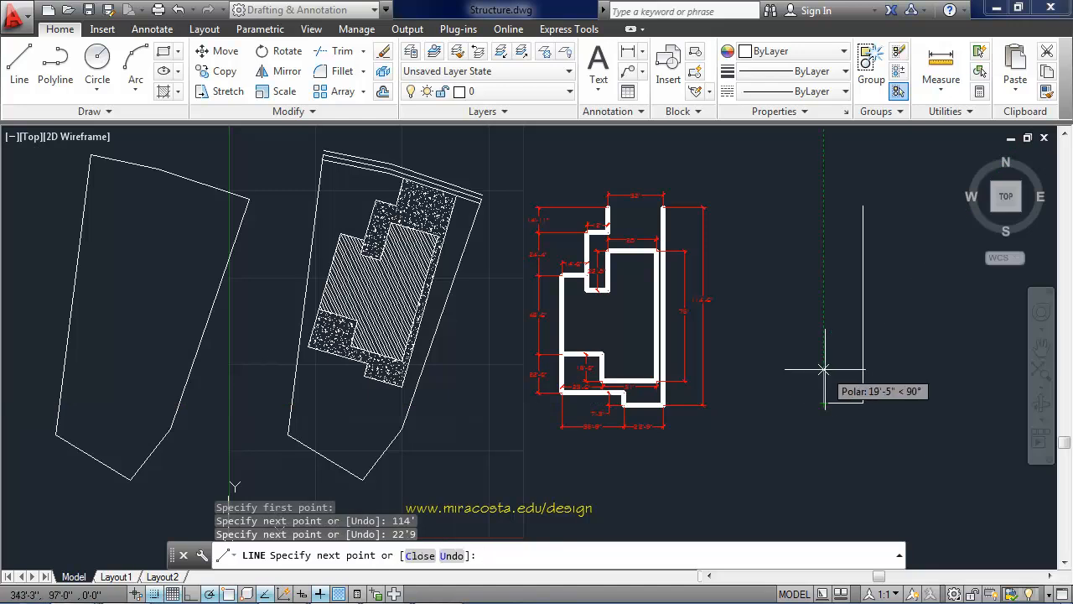
Continue the outline with segments 7'3" up, 35'9" left and 22'6" up
type("7'3")
key("Return")
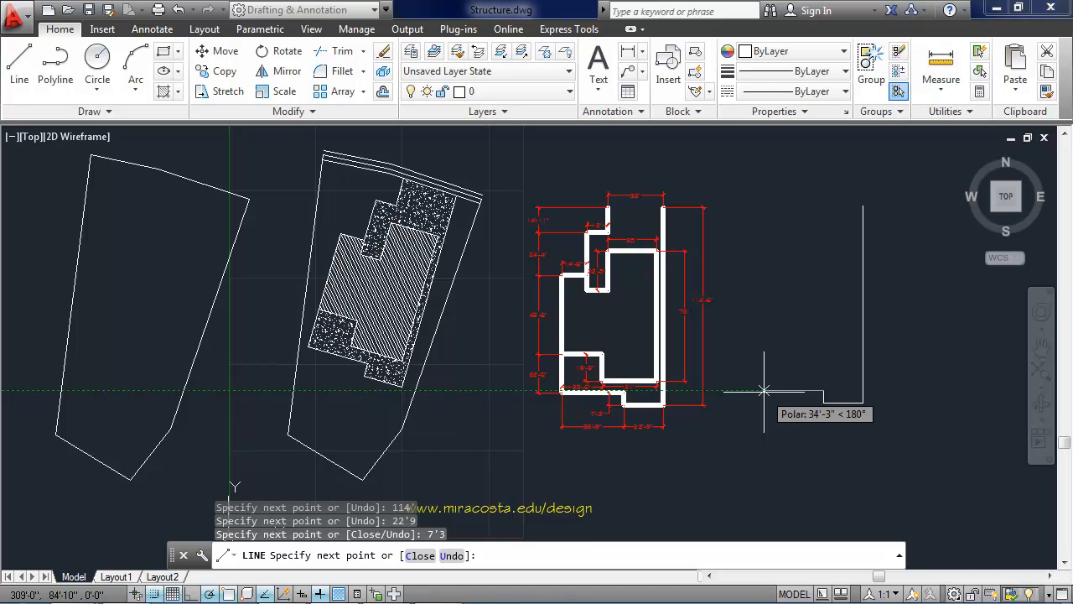
type("35'9")
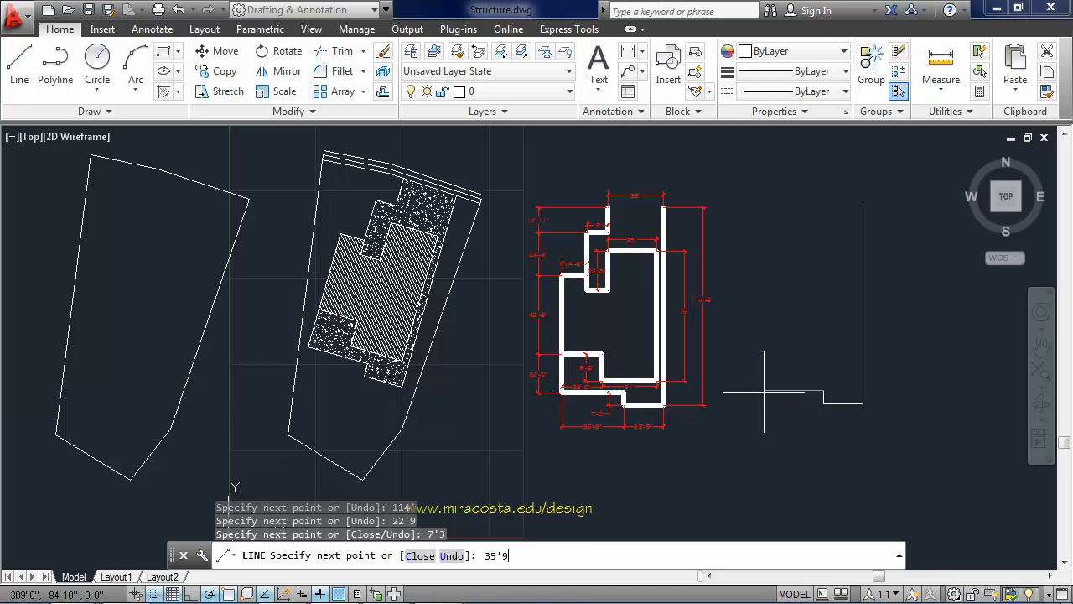
key("Return")
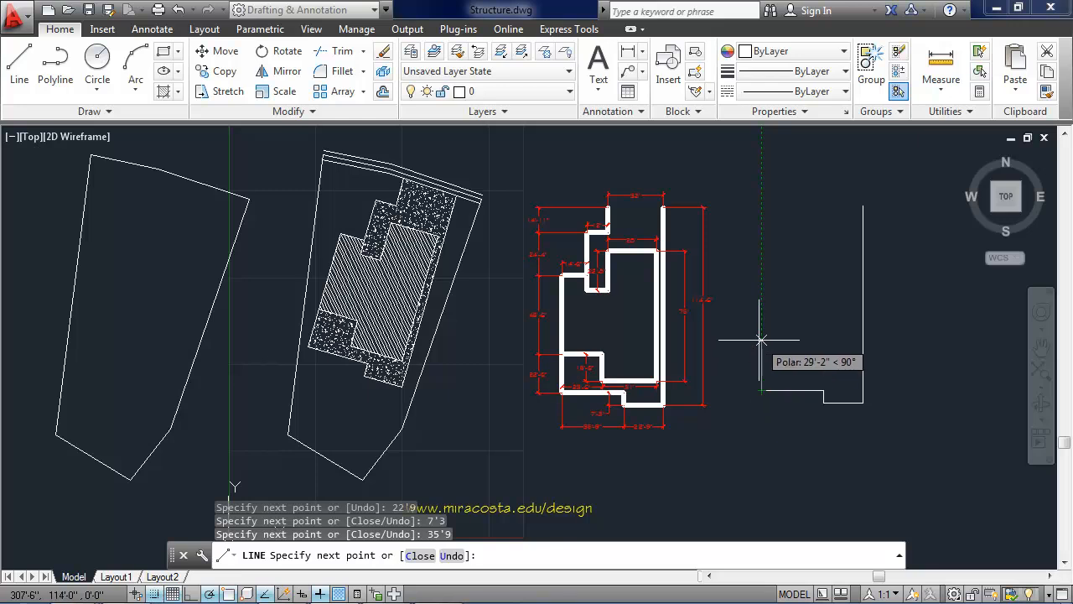
type("22'6")
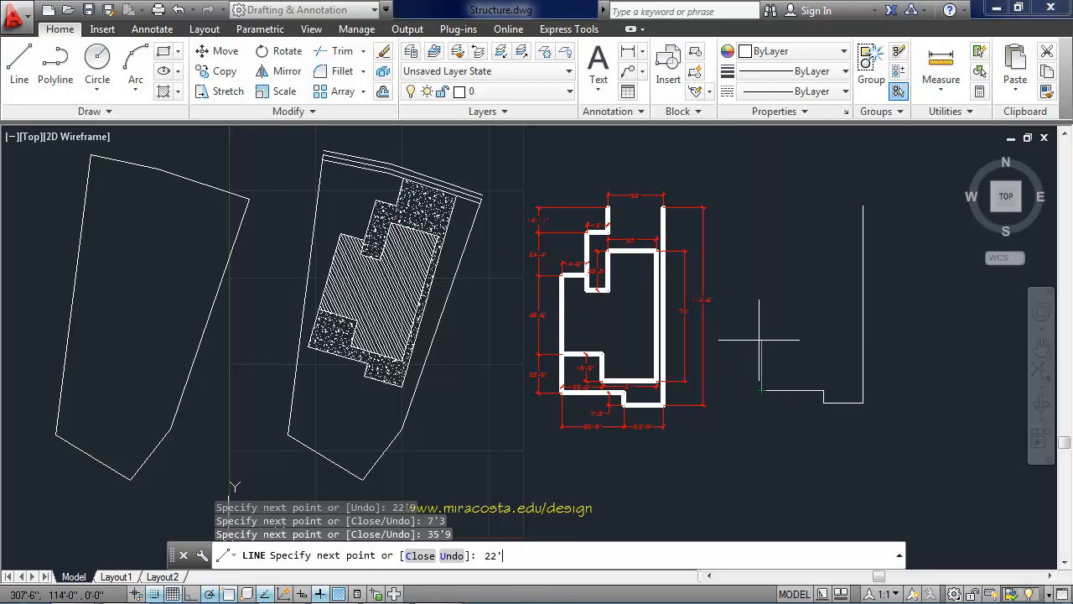
key("Return")
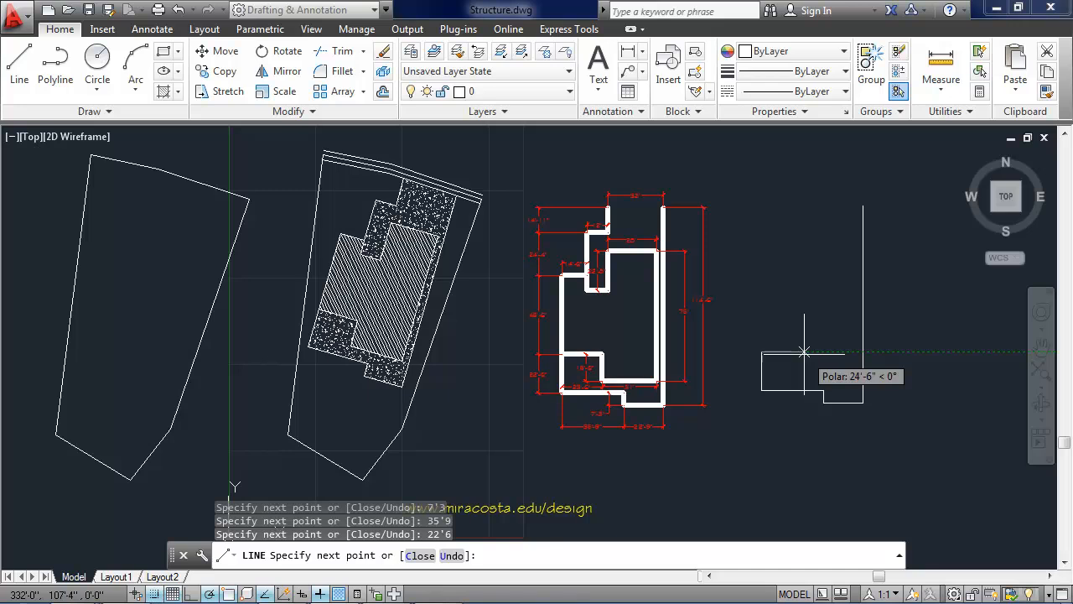
Extend the outline inward with segments 23'6" right, 15'6" down and 31' right
type("23'6")
key("Return")
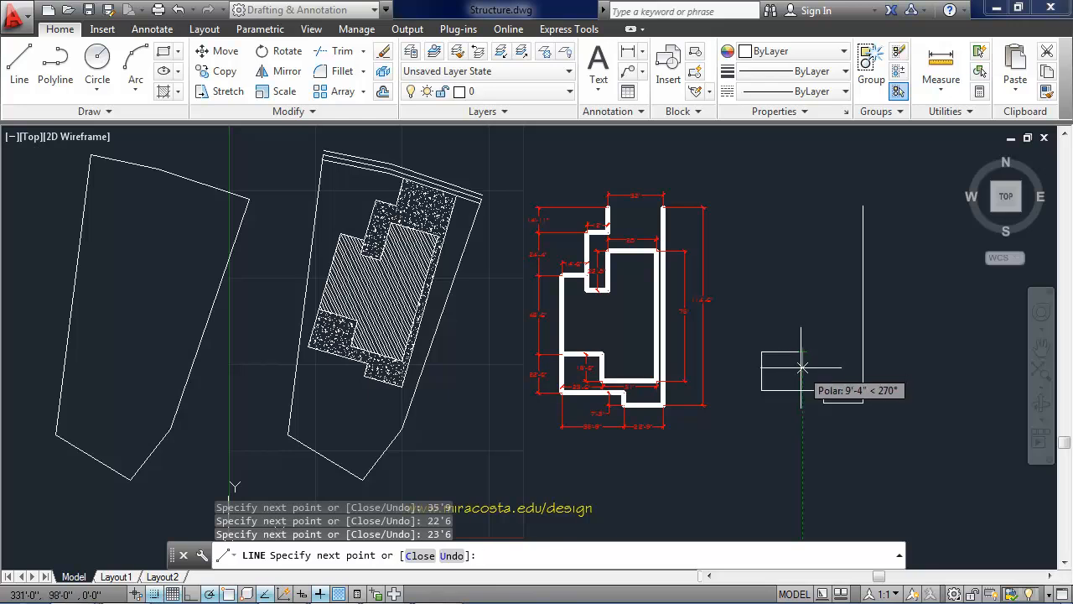
type("15")
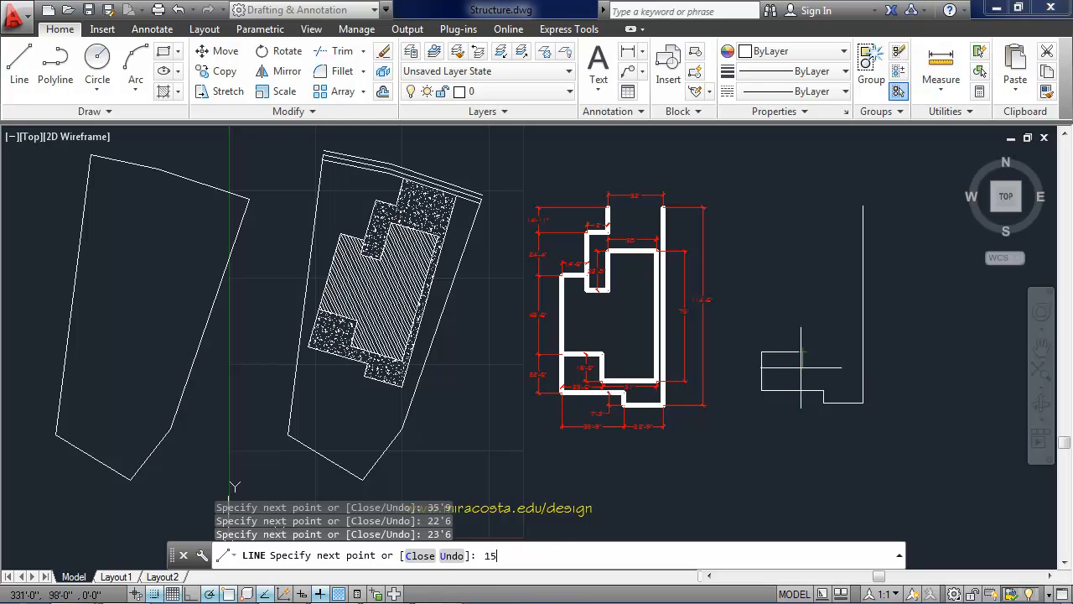
type("'6")
key("Return")
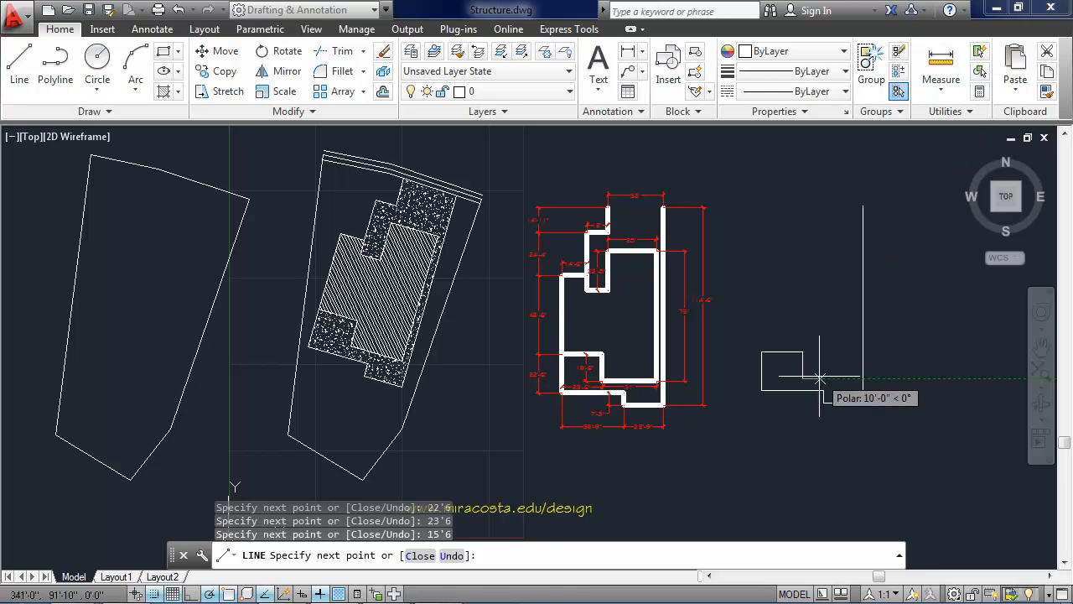
type("31'")
key("Return")
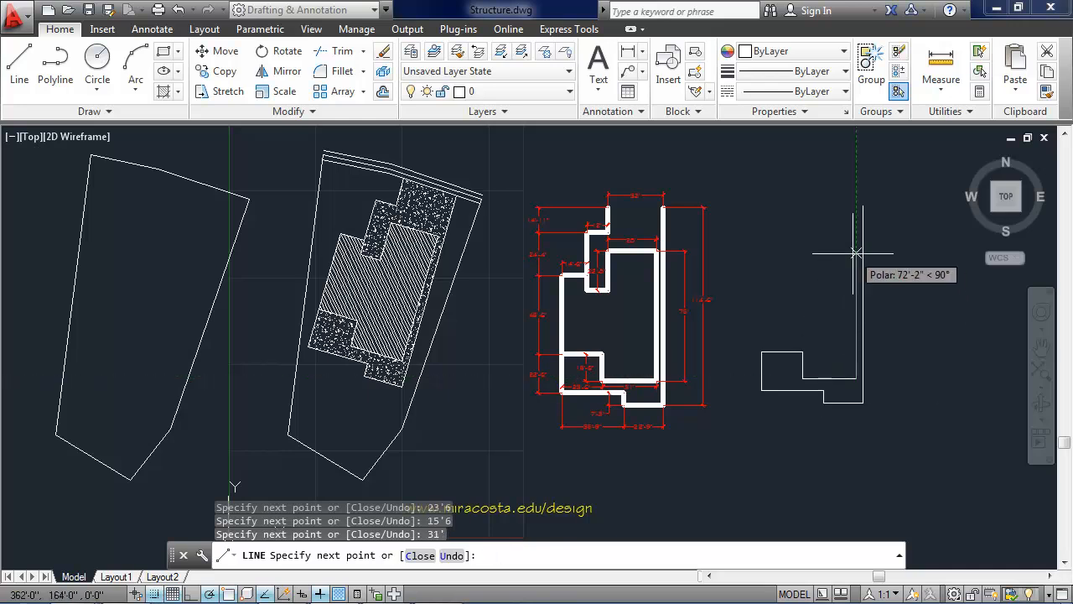
Complete the inner line run with segments 75' up, 28' left, 22'8" down and 12' left, and end it
type("75'")
key("Return")
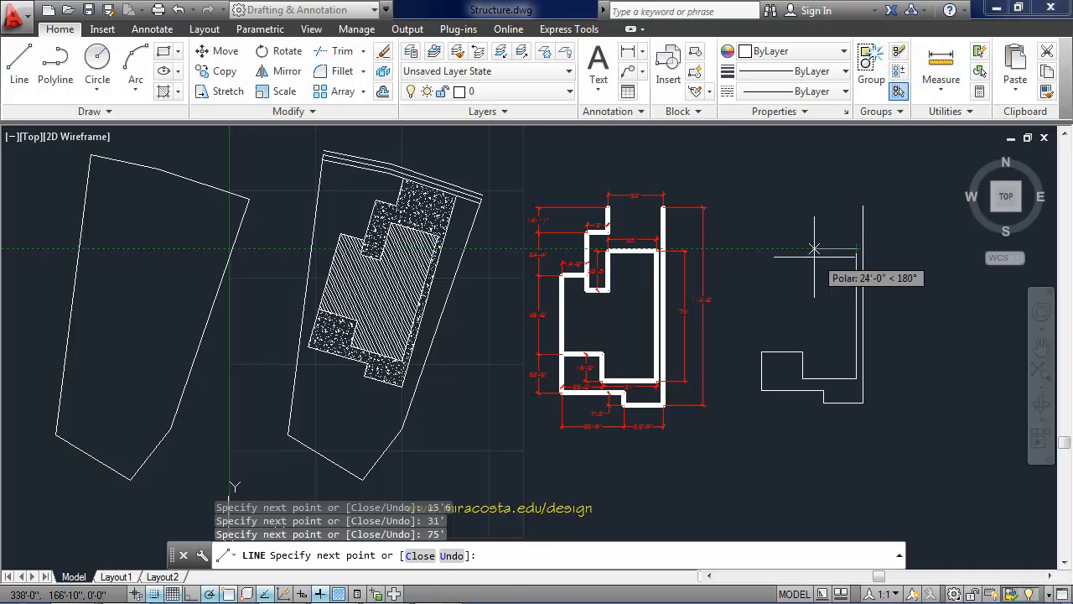
type("28")
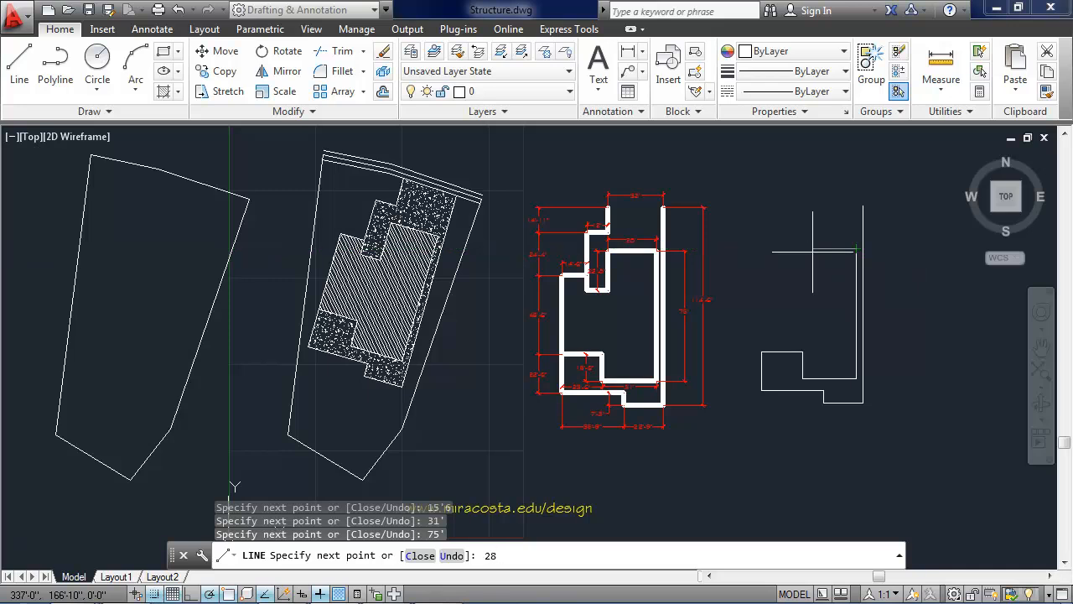
key("Return")
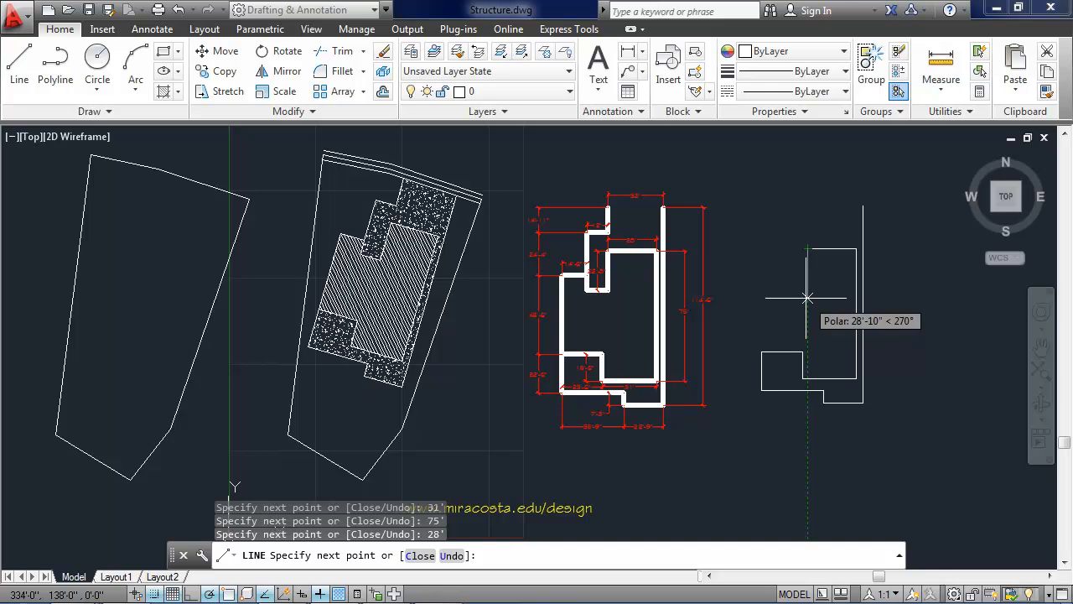
type("22'8")
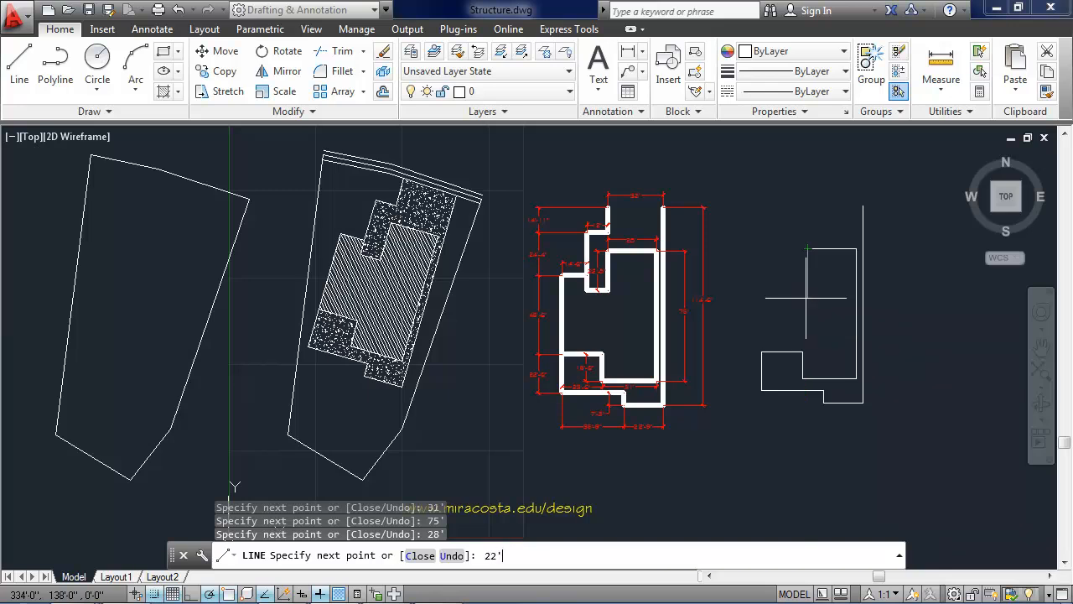
key("Return")
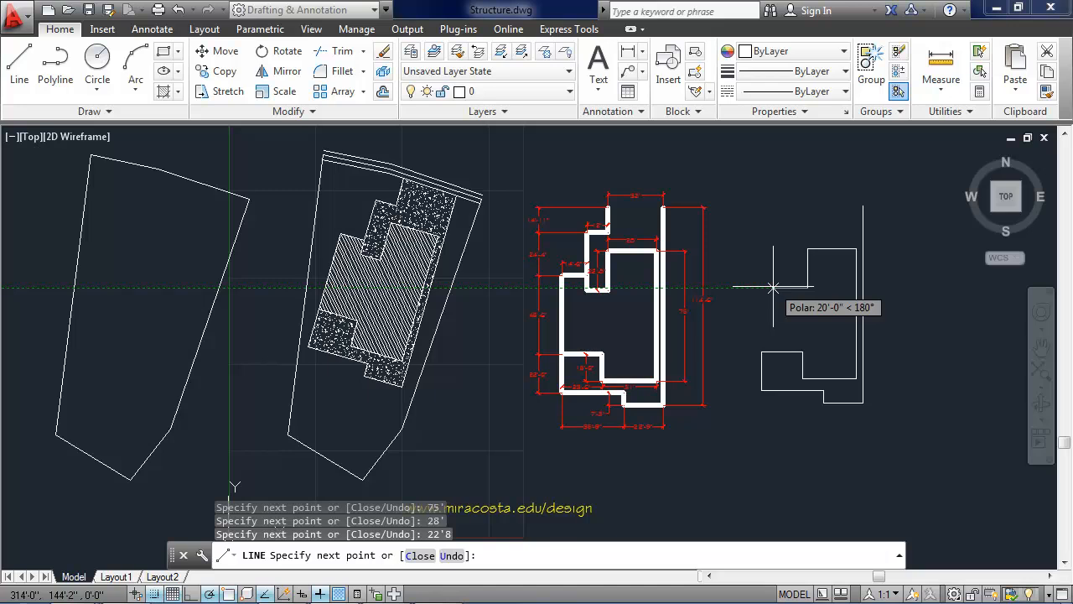
type("12'")
key("Return")
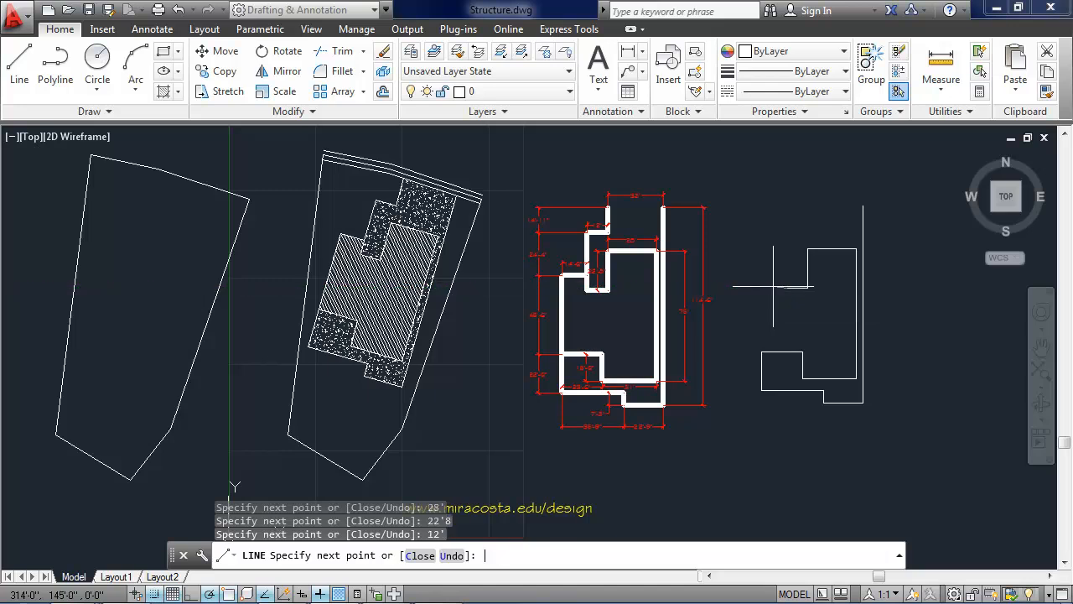
key("Return")
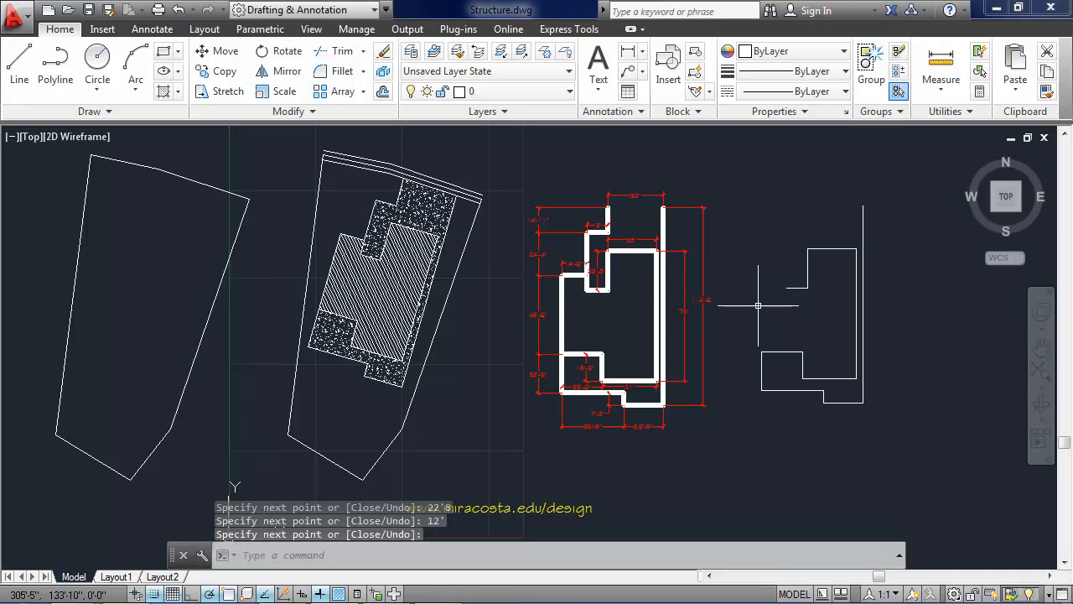
Draw lines from the outline's left inner corner 45'6" up, 14'6" right, and down to the open end of the 12' segment
key("Return")
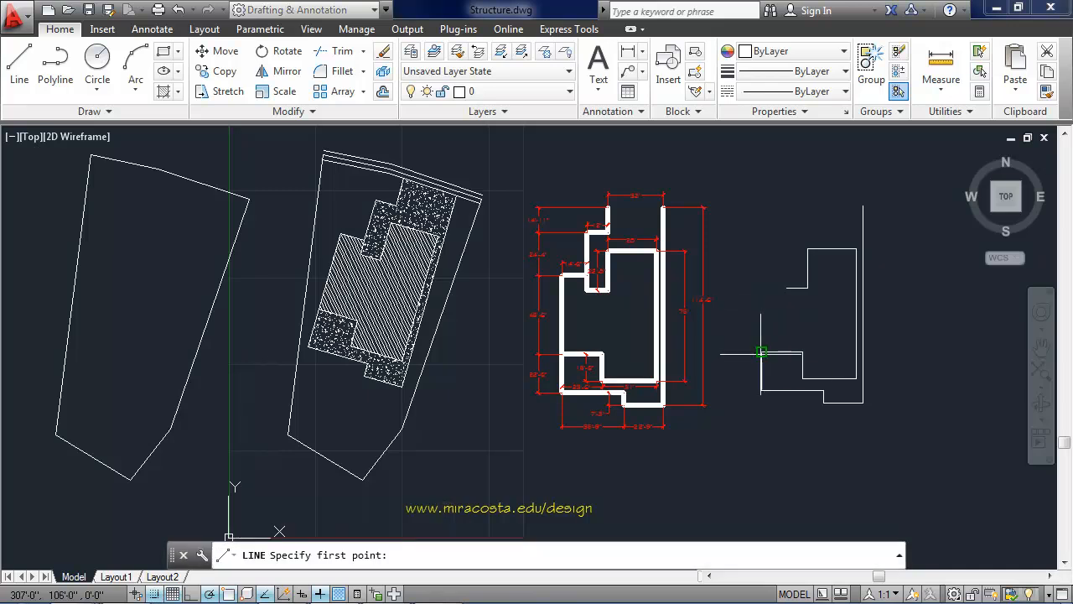
left_click(761, 351)
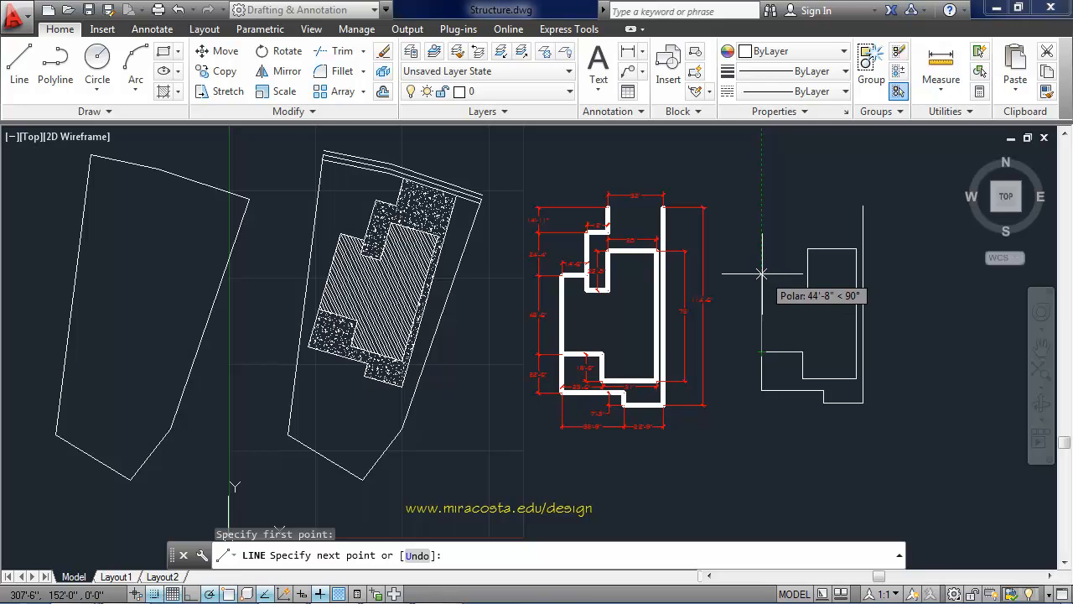
type("45'6")
key("Return")
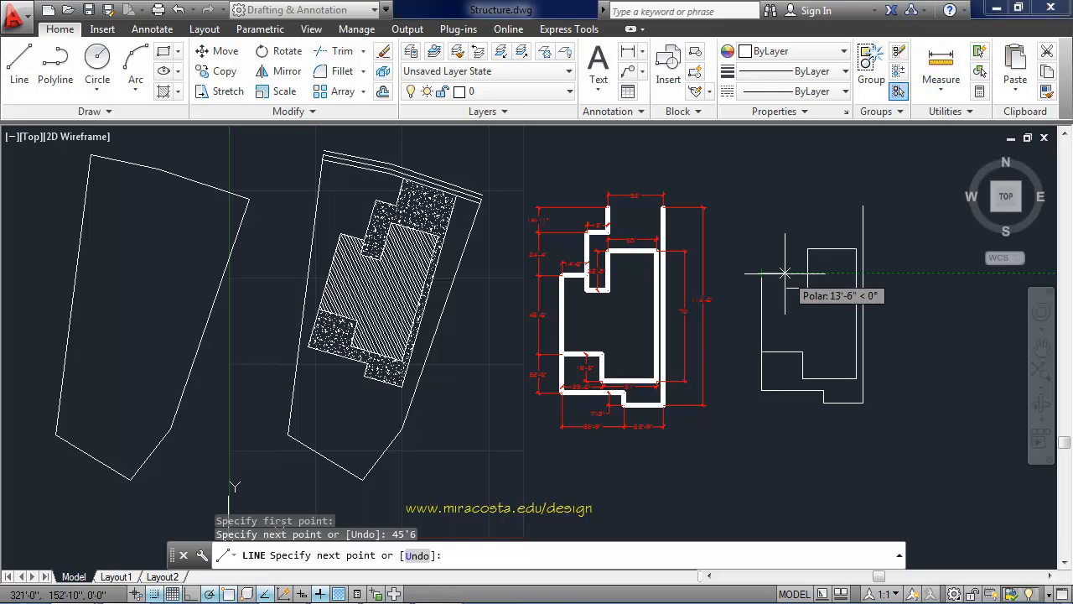
type("14'6")
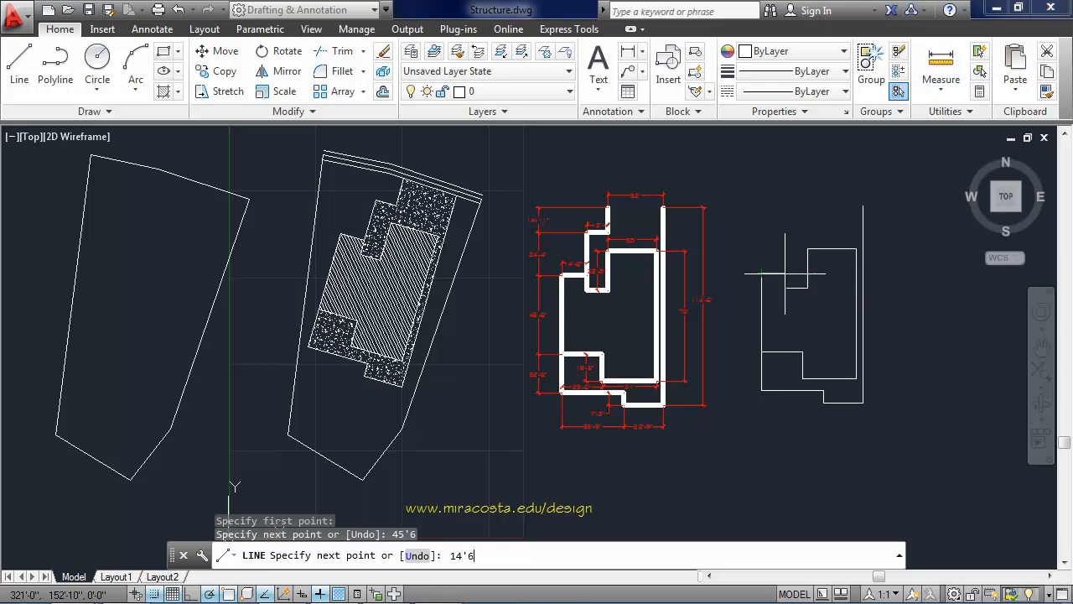
key("Return")
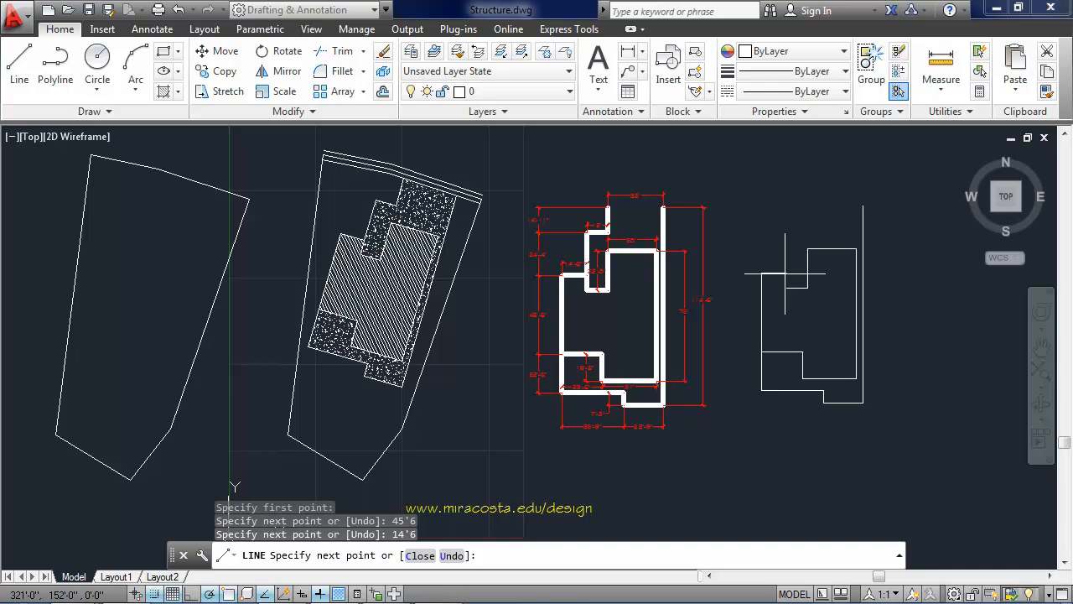
left_click(785, 288)
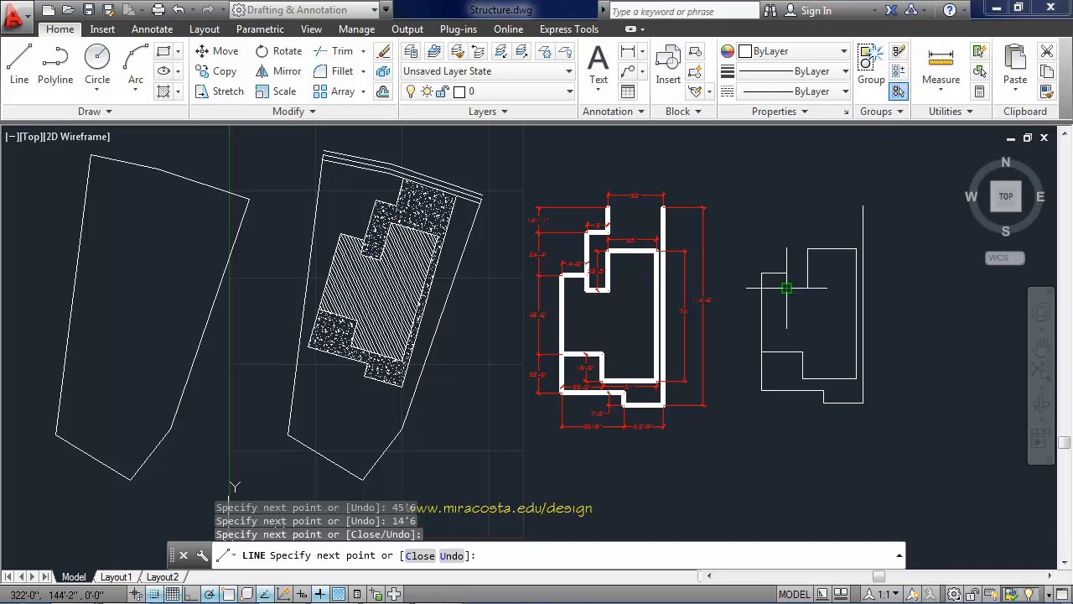
key("Return")
Draw the upper walkway lines from the end of the 14'6" segment: 24'4" up, 12' right and 14'11" up
key("Return")
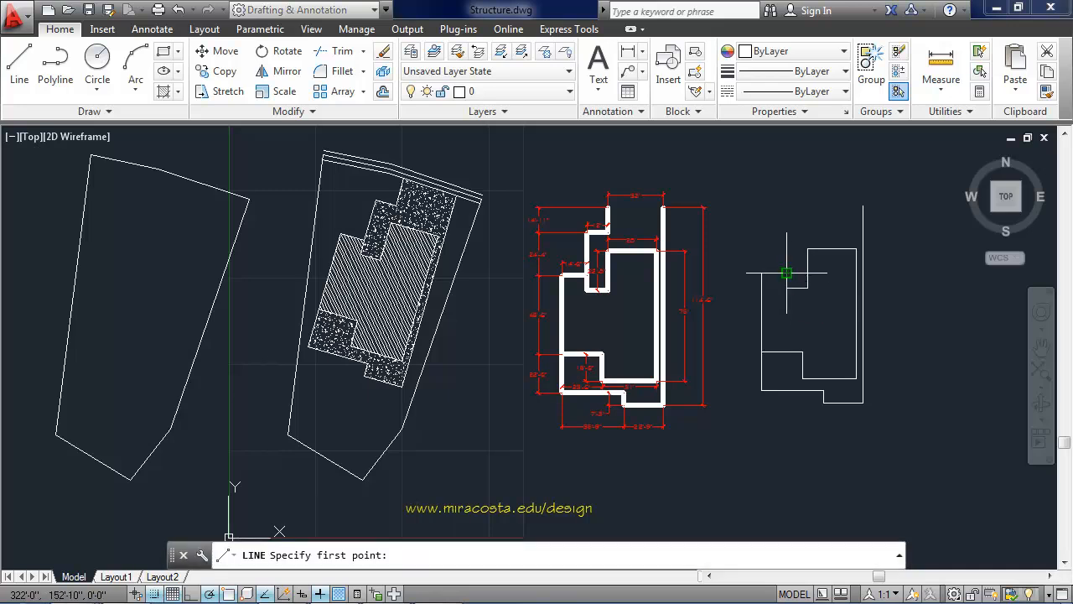
left_click(786, 287)
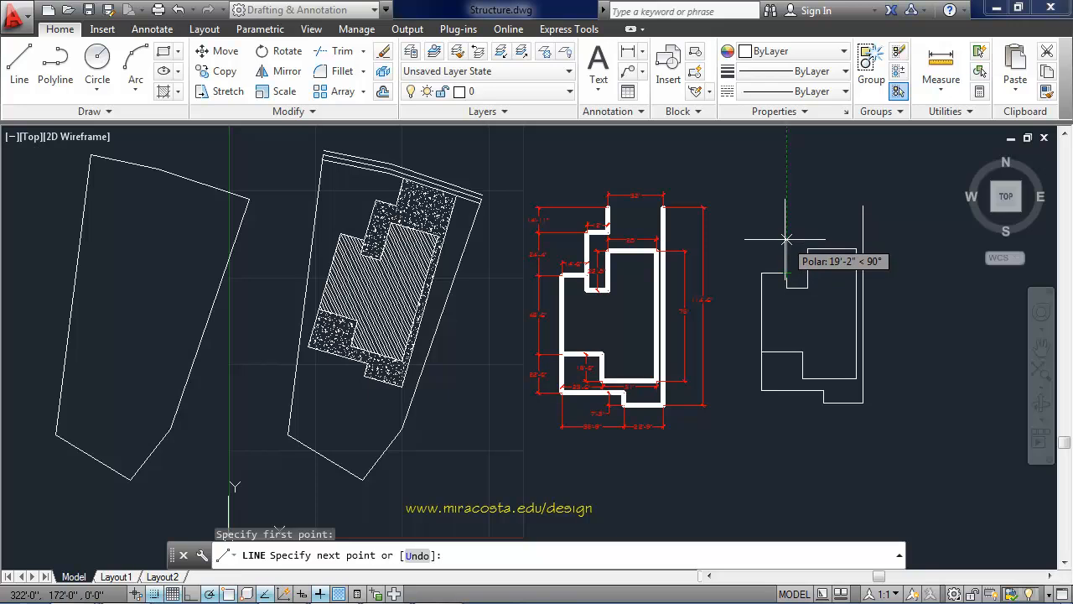
type("24'4")
key("Return")
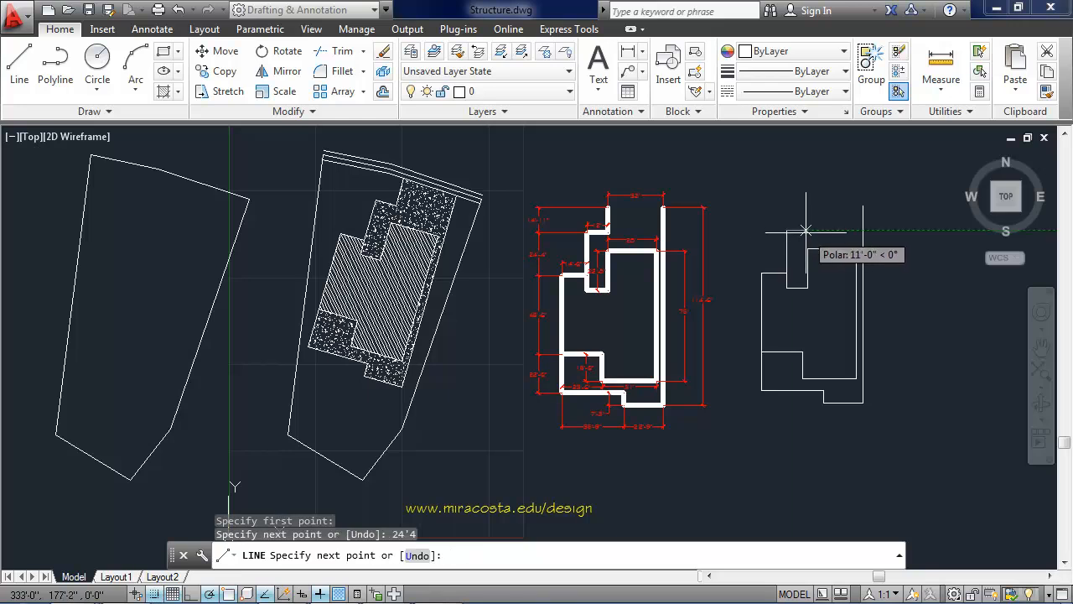
type("12'")
key("Return")
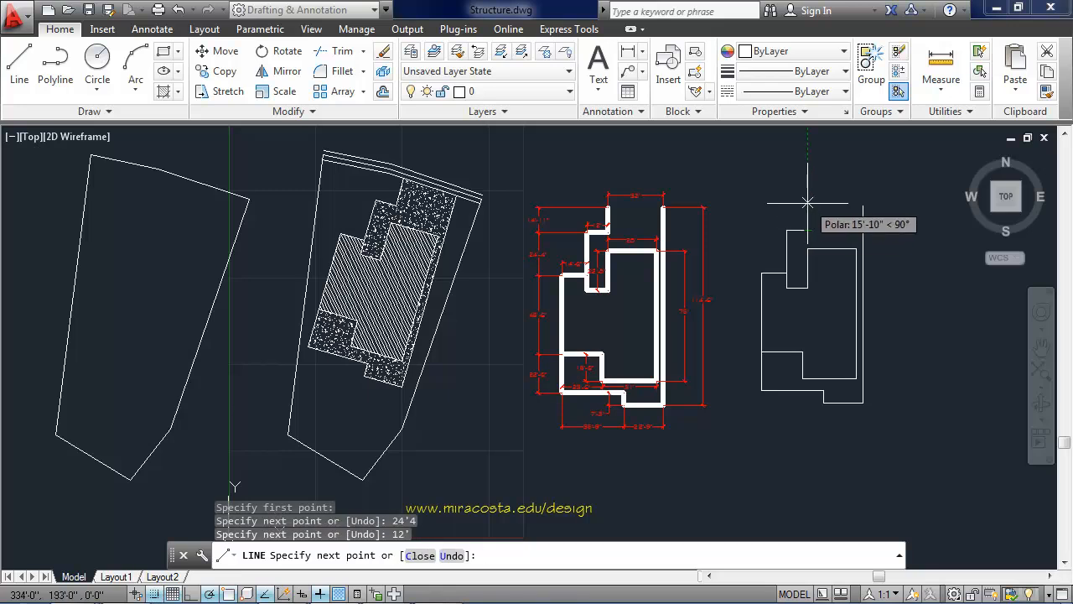
type("14'")
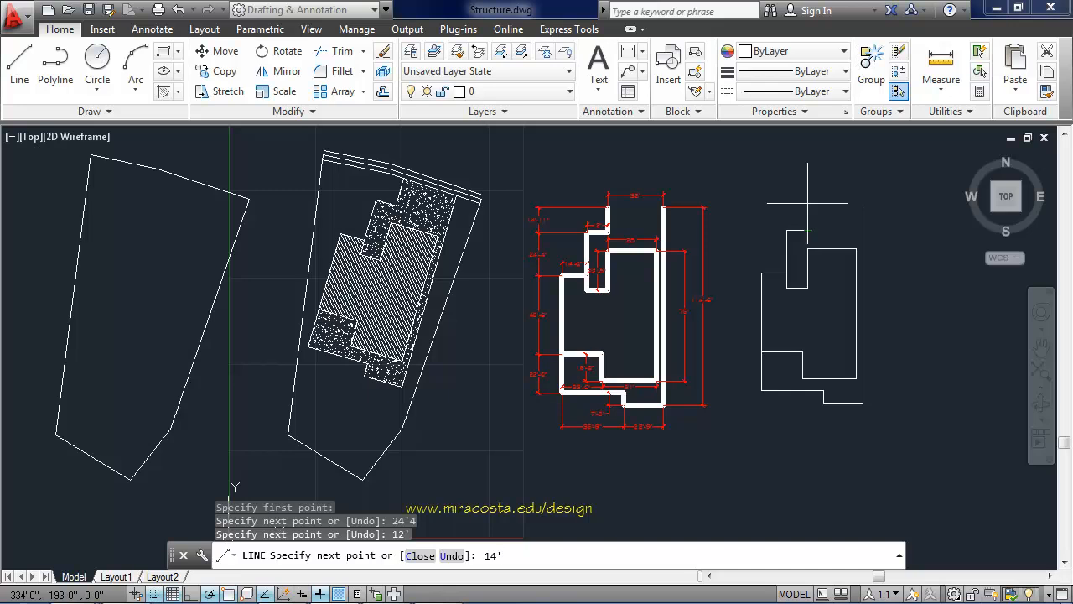
type("11")
key("Return")
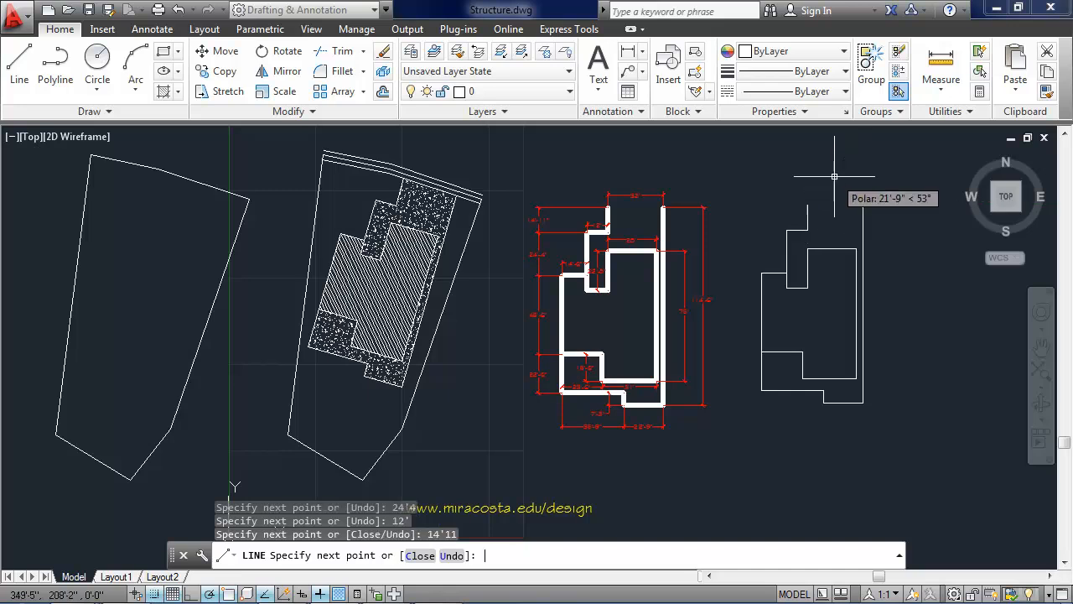
key("Return")
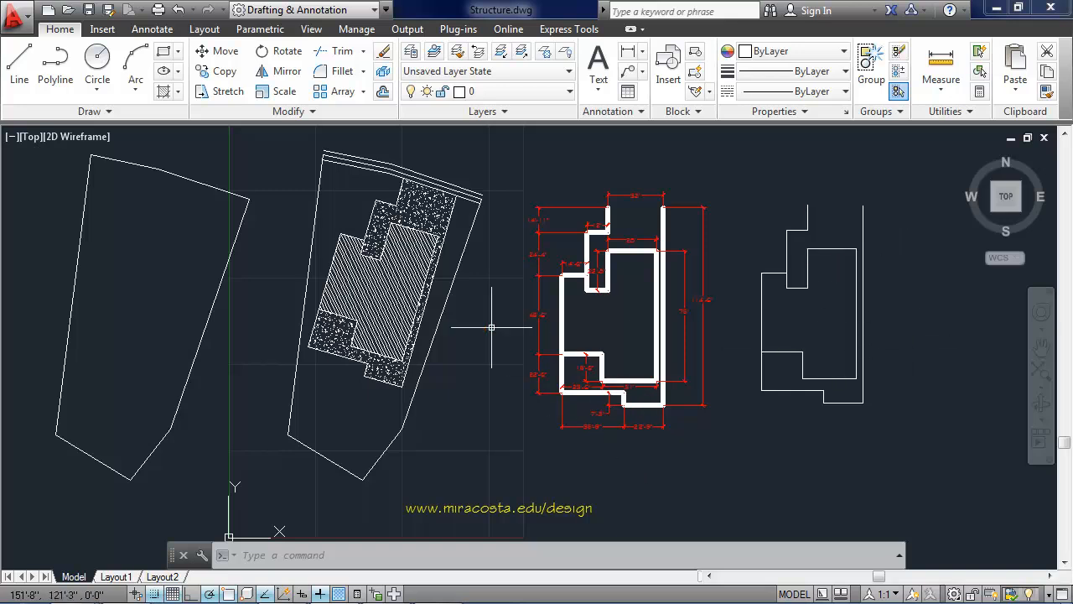
Rotate the structure outline -16 degrees about the upper end of its long right-hand line
left_click(284, 52)
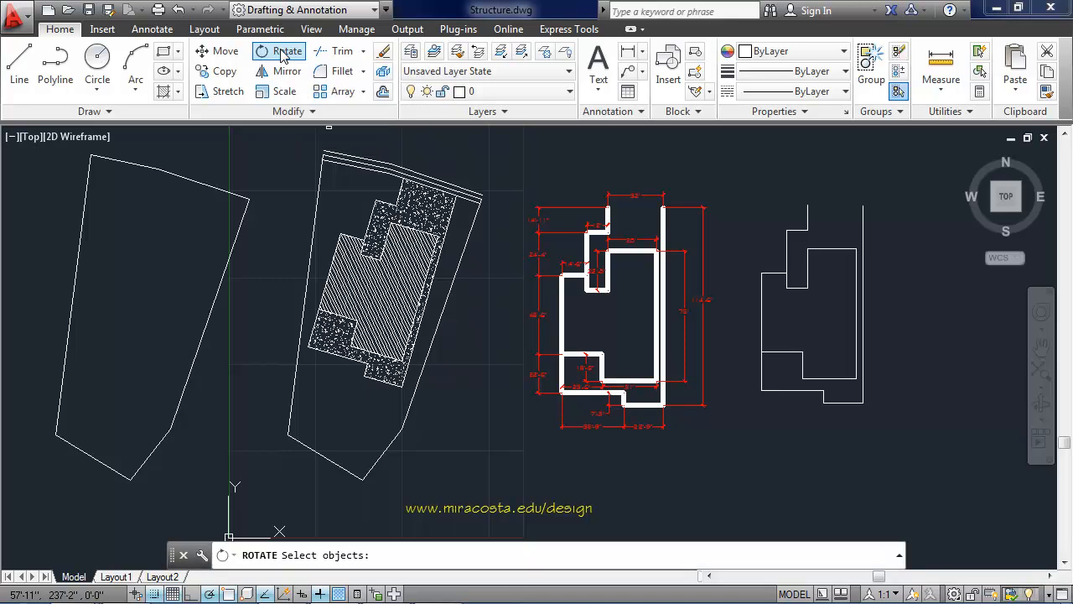
left_click(905, 176)
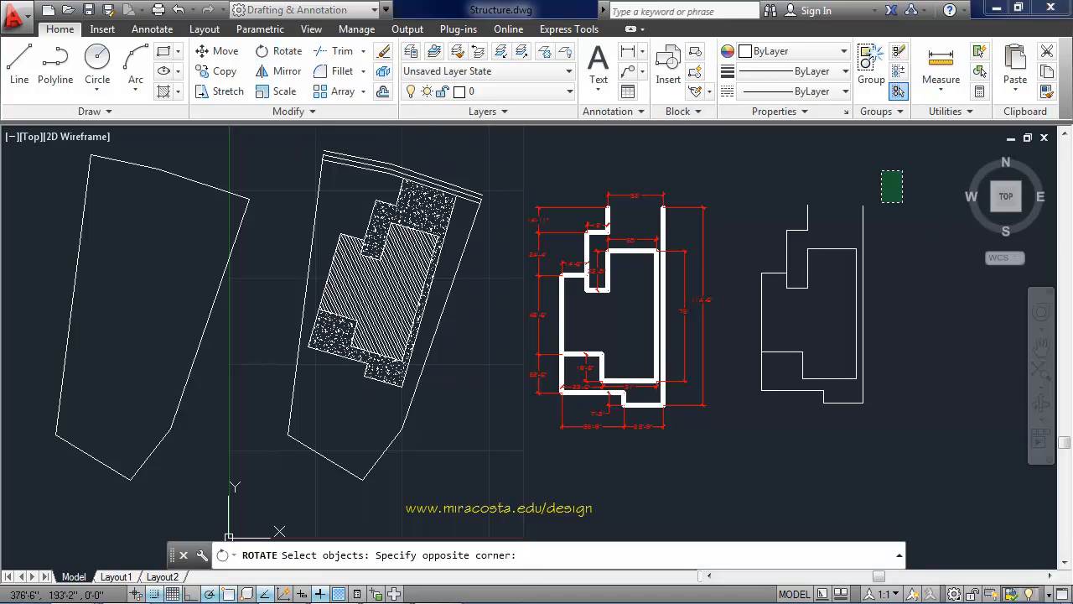
left_click(734, 442)
key("Return")
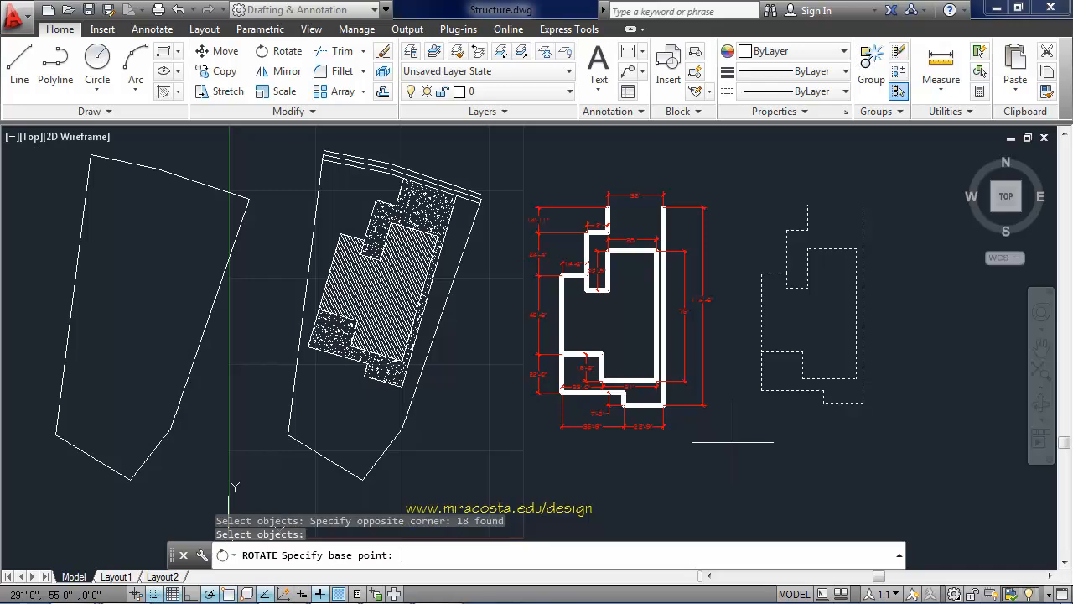
left_click(863, 205)
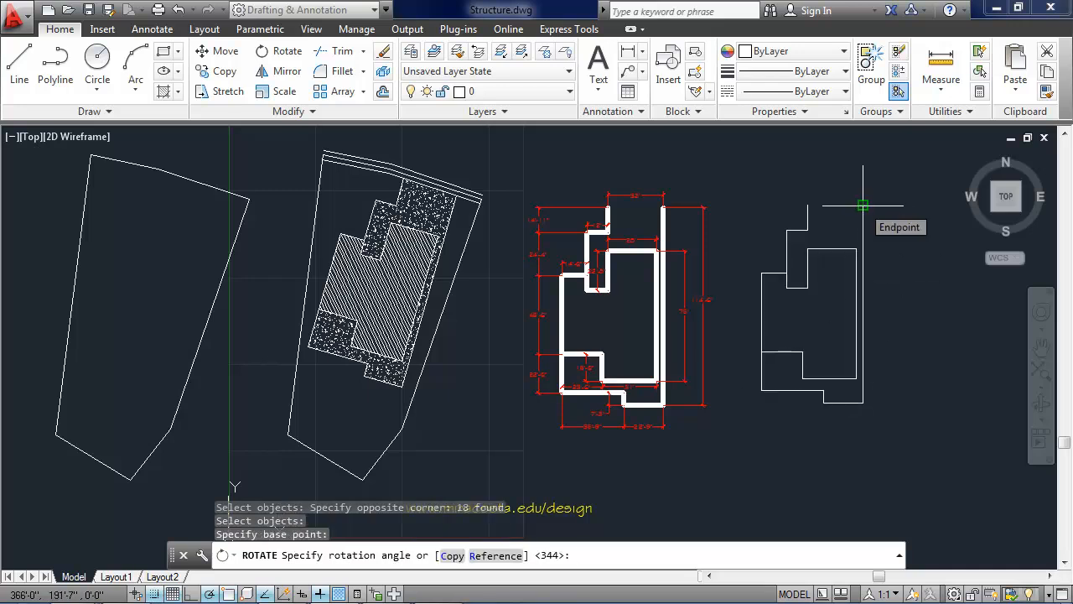
type("-16")
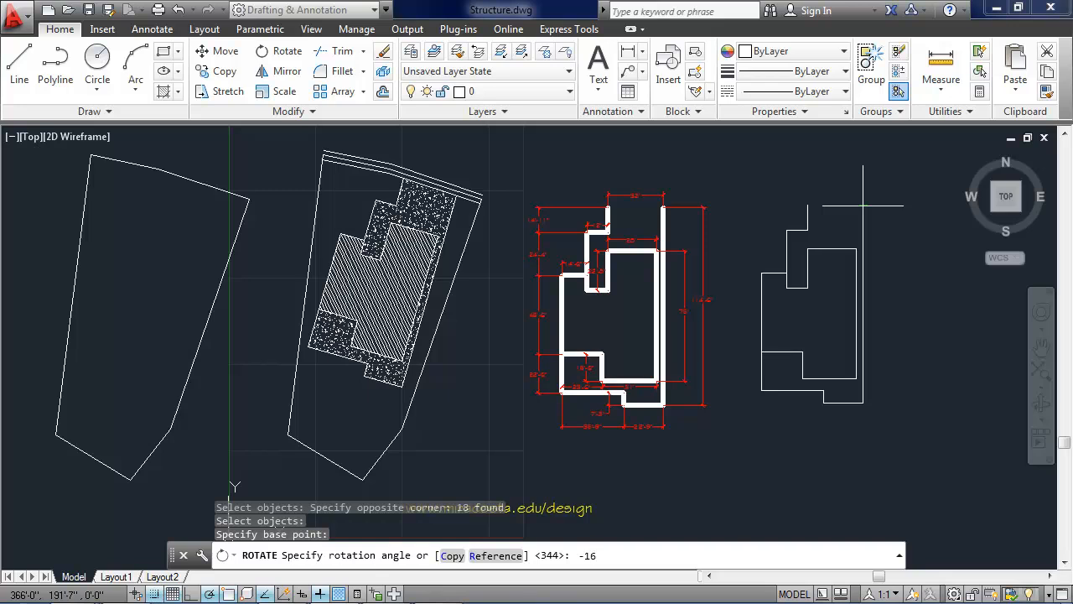
key("Return")
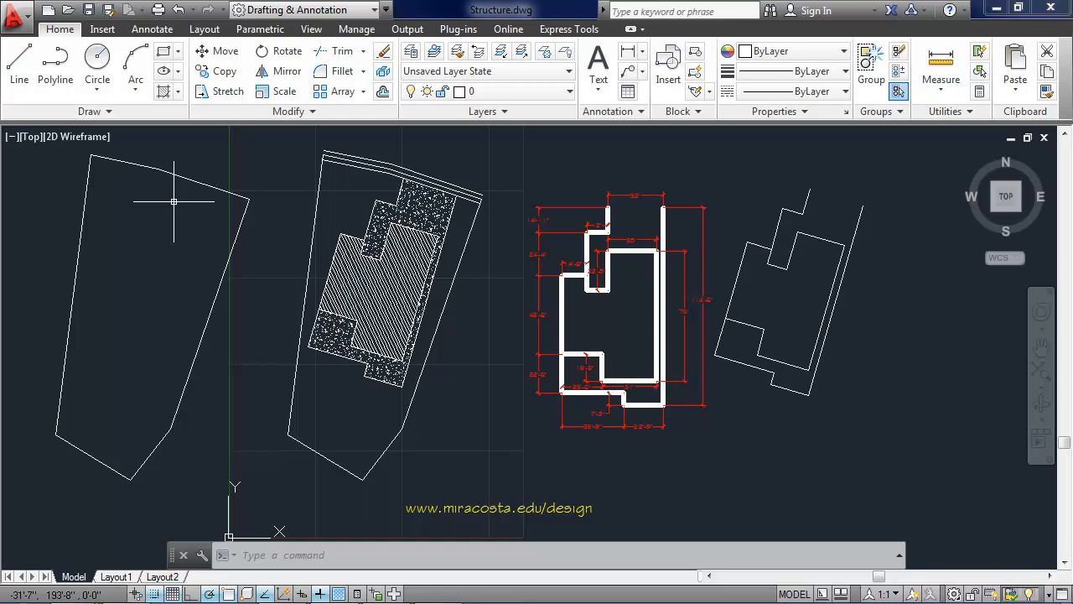
Offset both segments of the undeveloped lot's upper boundary 2'9" to the inside and to the outside
left_click(383, 93)
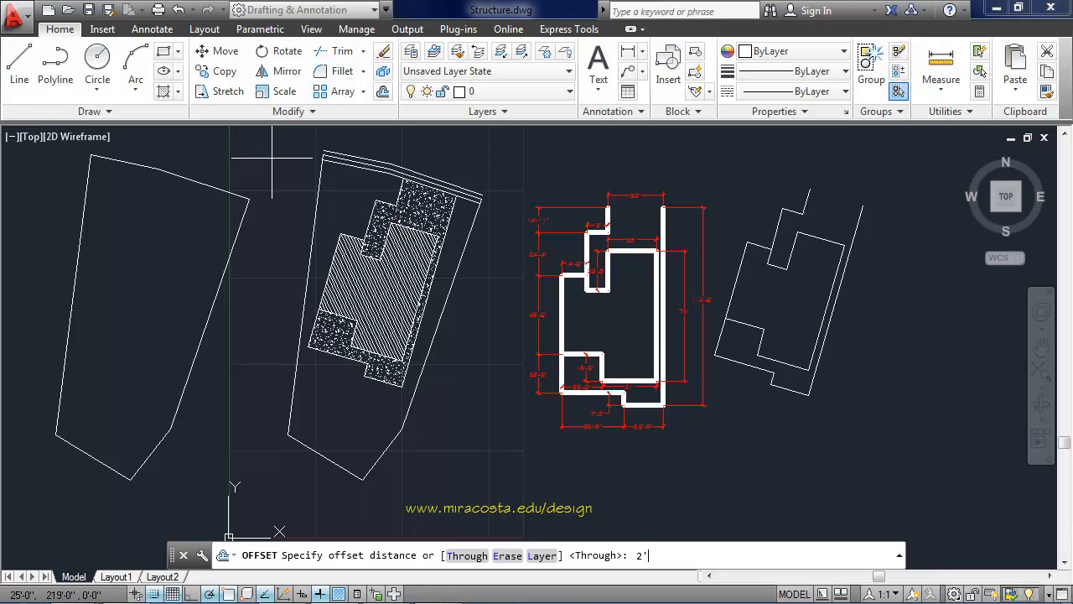
key("Return")
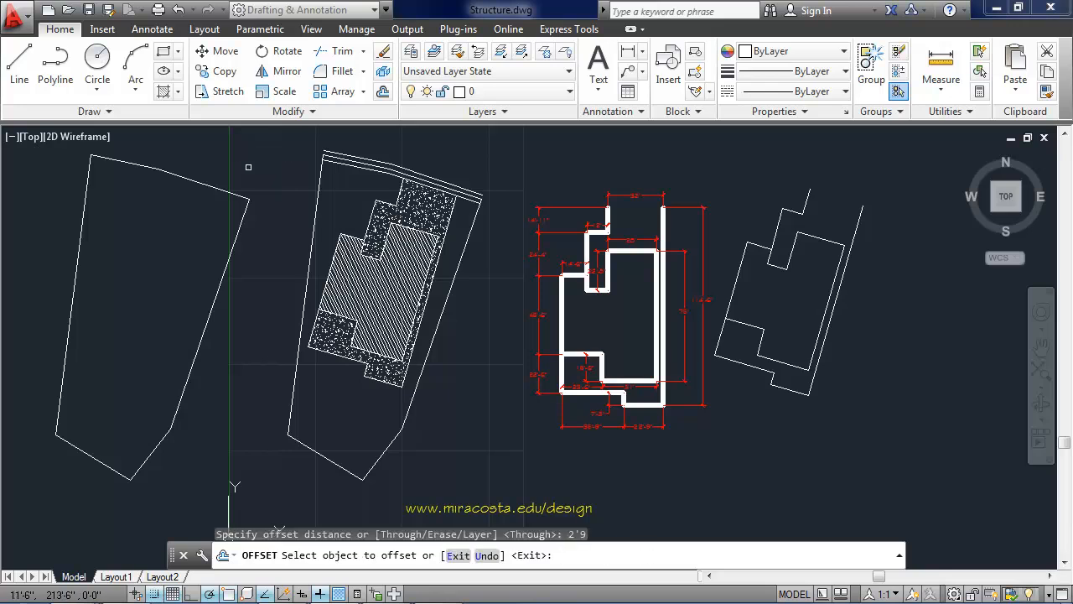
left_click(211, 187)
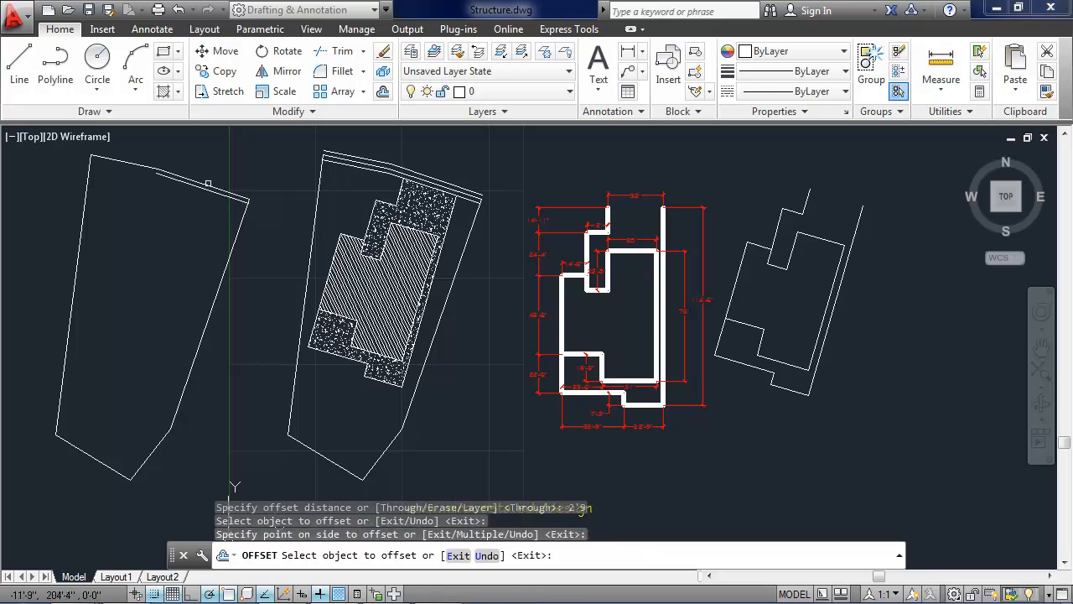
left_click(208, 183)
left_click(213, 166)
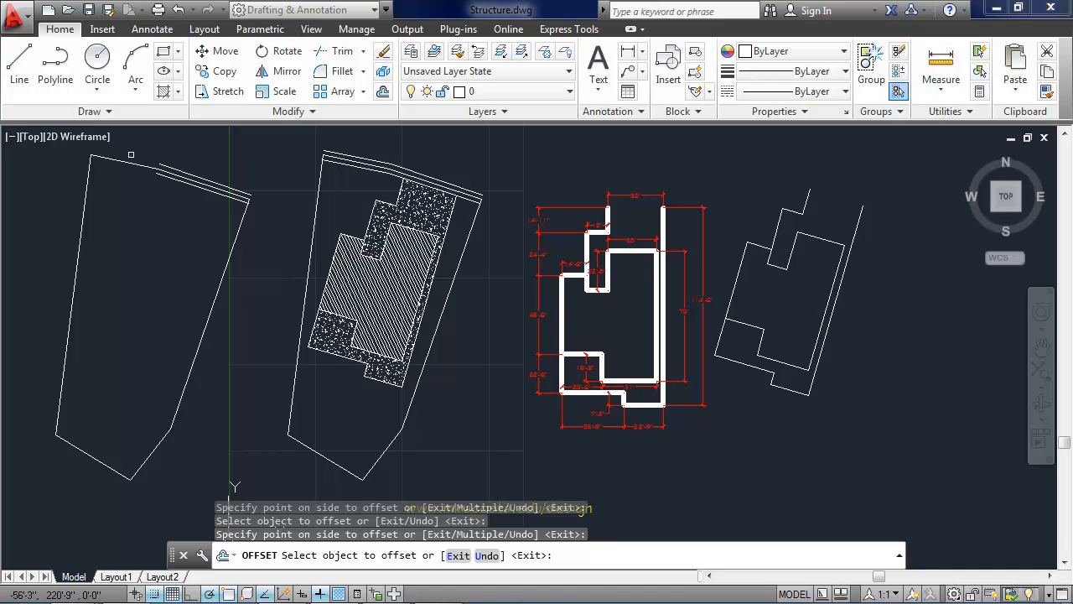
left_click(130, 162)
left_click(124, 161)
left_click(124, 161)
left_click(217, 146)
key("Return")
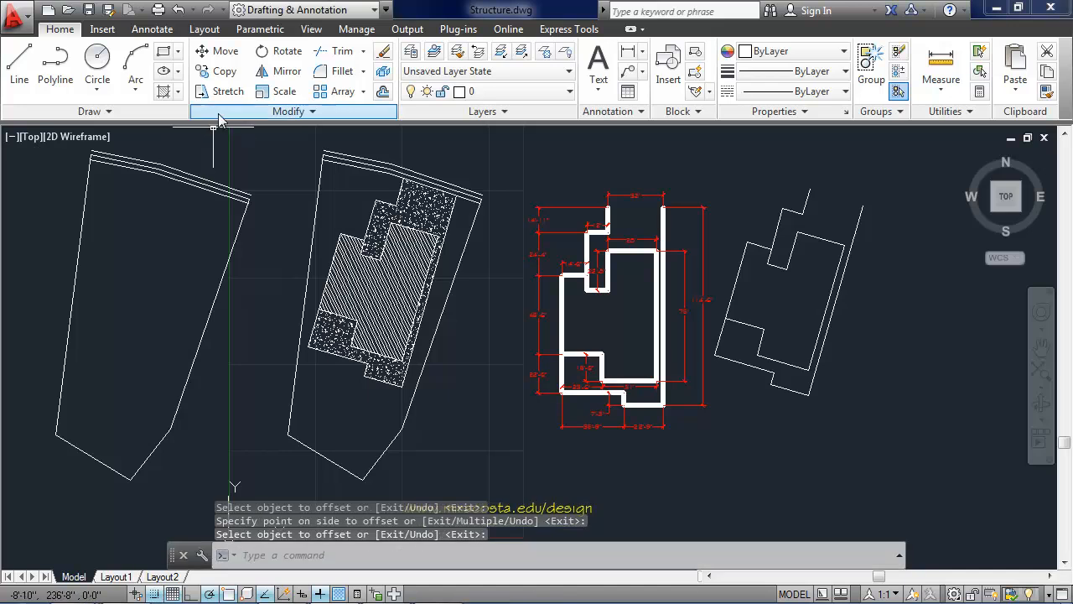
Start moving the rotated structure to the empty lot's upper right corner, with the upper end of its long right-hand line as base point
left_click(224, 52)
left_click(889, 156)
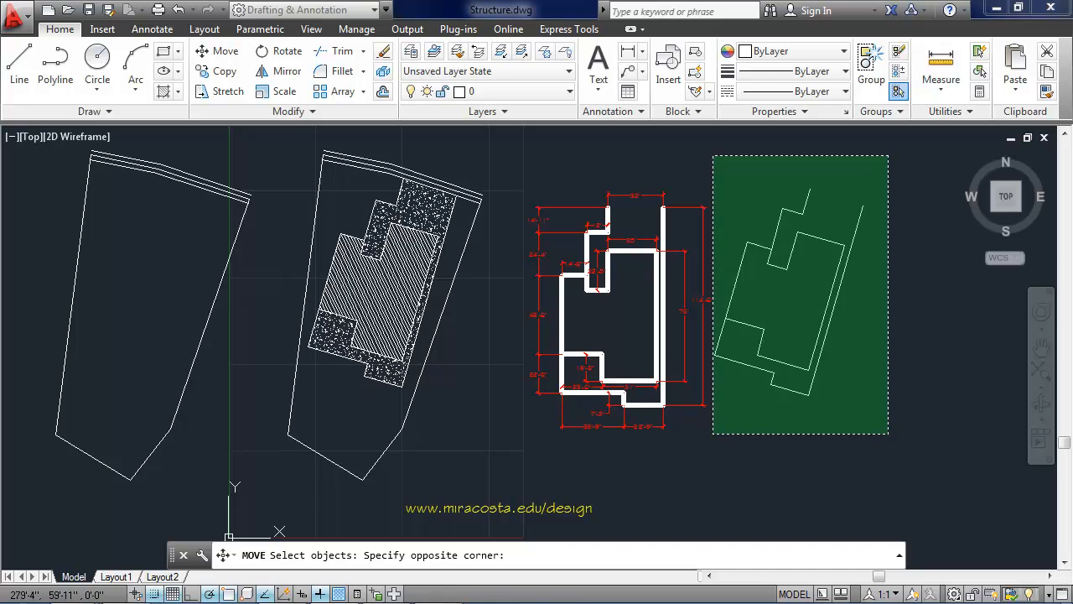
left_click(713, 433)
key("Return")
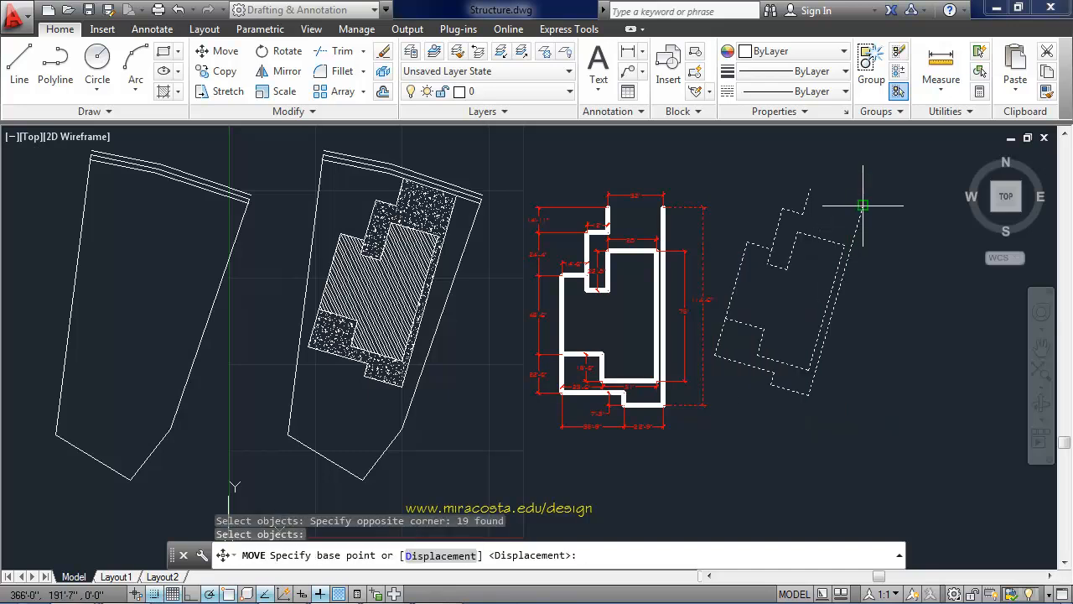
left_click(863, 205)
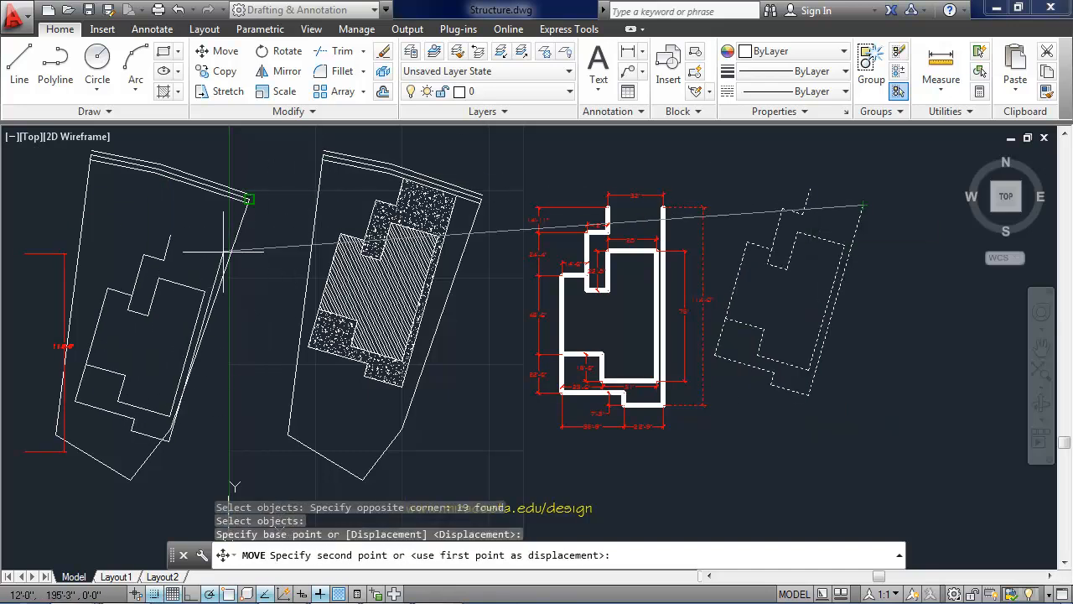
scroll(255, 218, "up", 2)
scroll(249, 212, "up", 2)
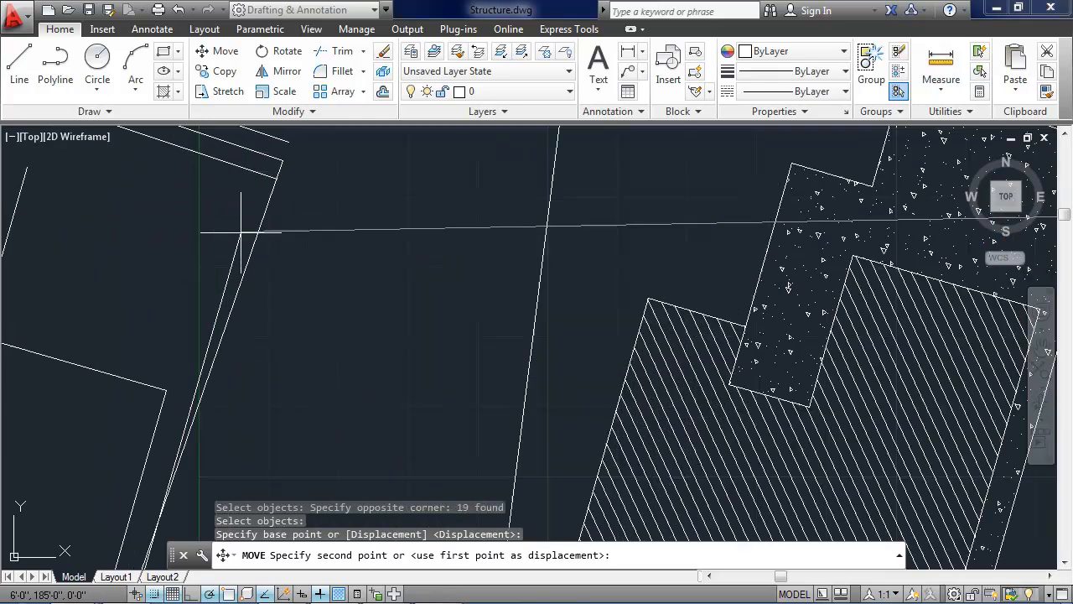
middle_click_drag(256, 187, 388, 252)
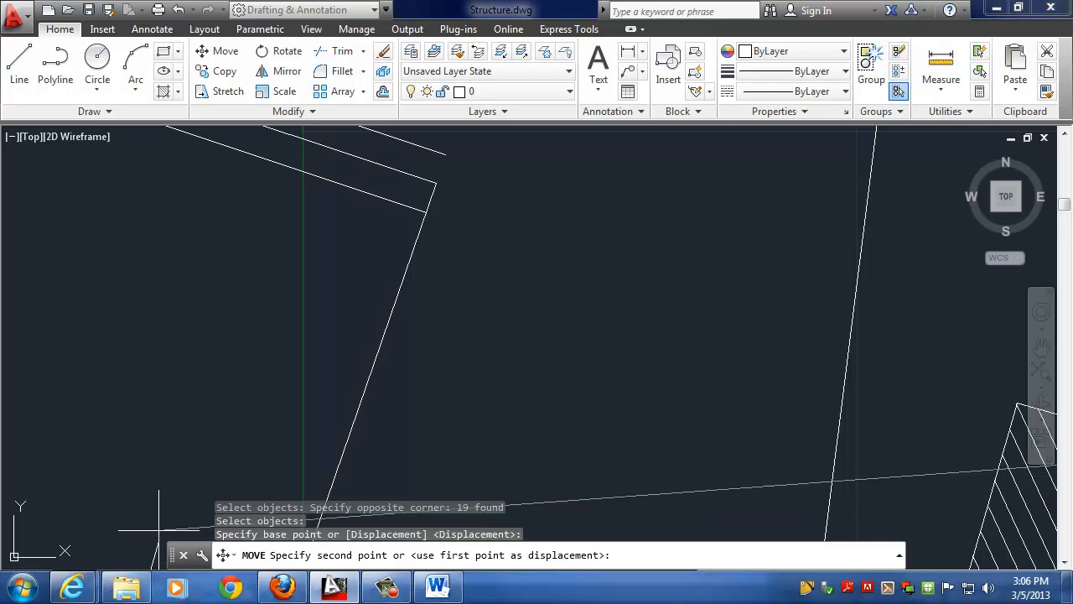
Turn off grid snap and polar tracking, and place the structure on the inner offset line 14'-1" from its right end using extension snap
right_click(159, 594)
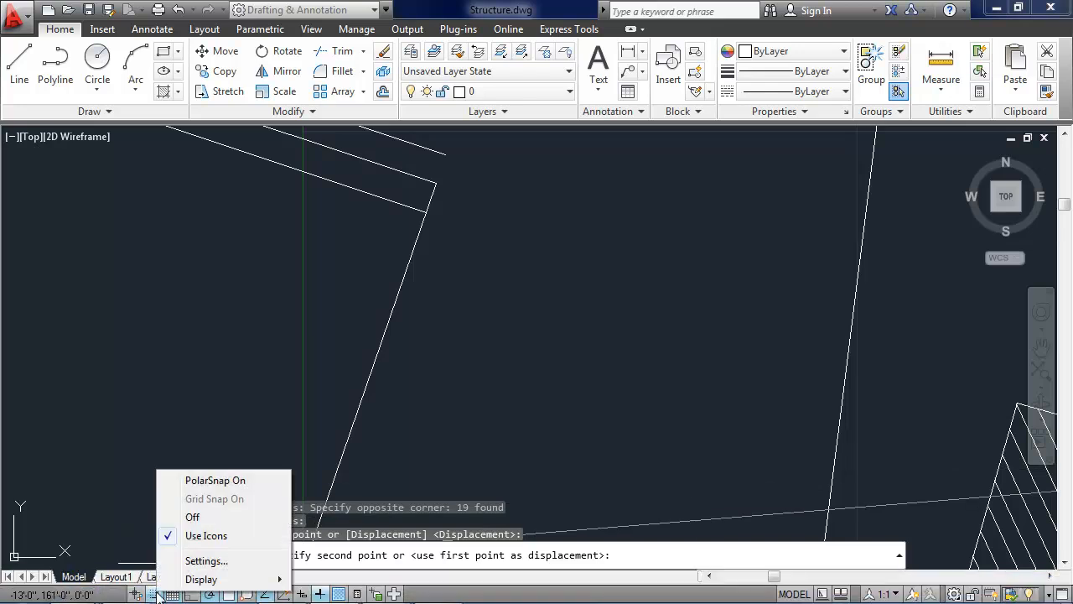
left_click(203, 557)
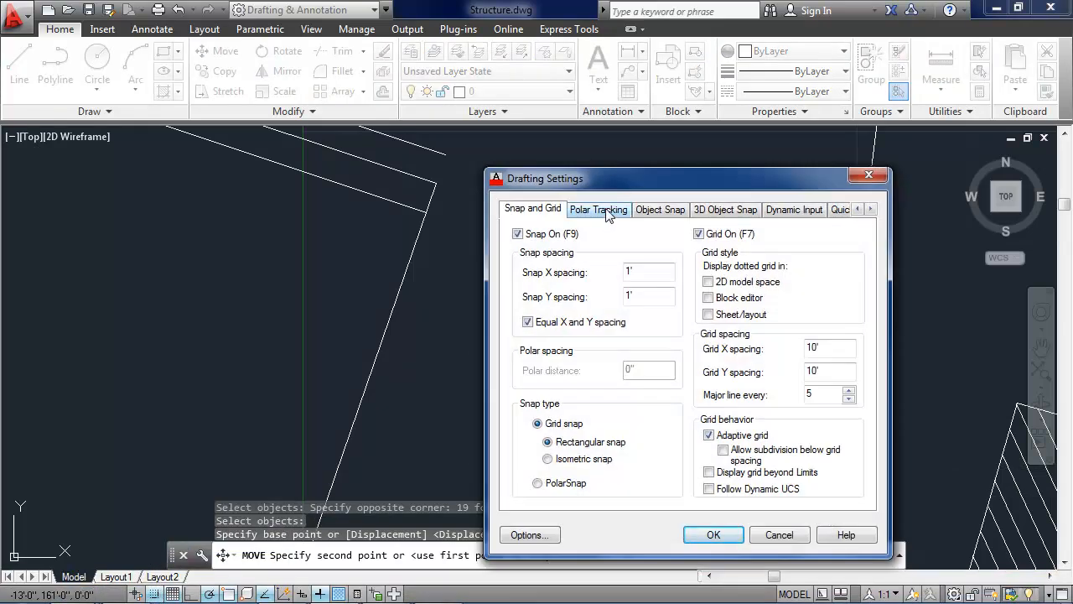
left_click(659, 210)
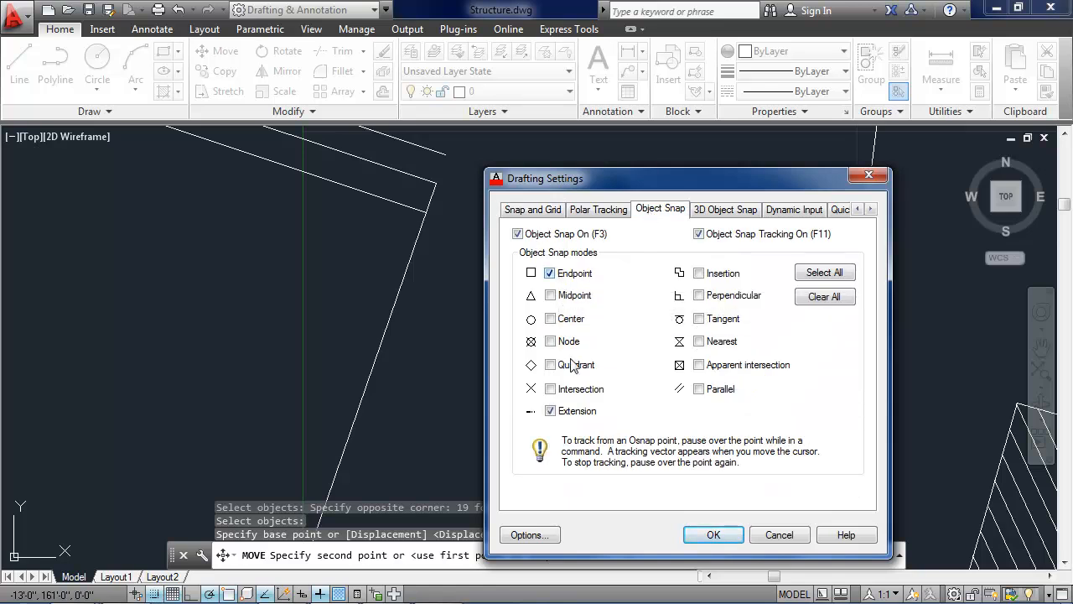
left_click(697, 535)
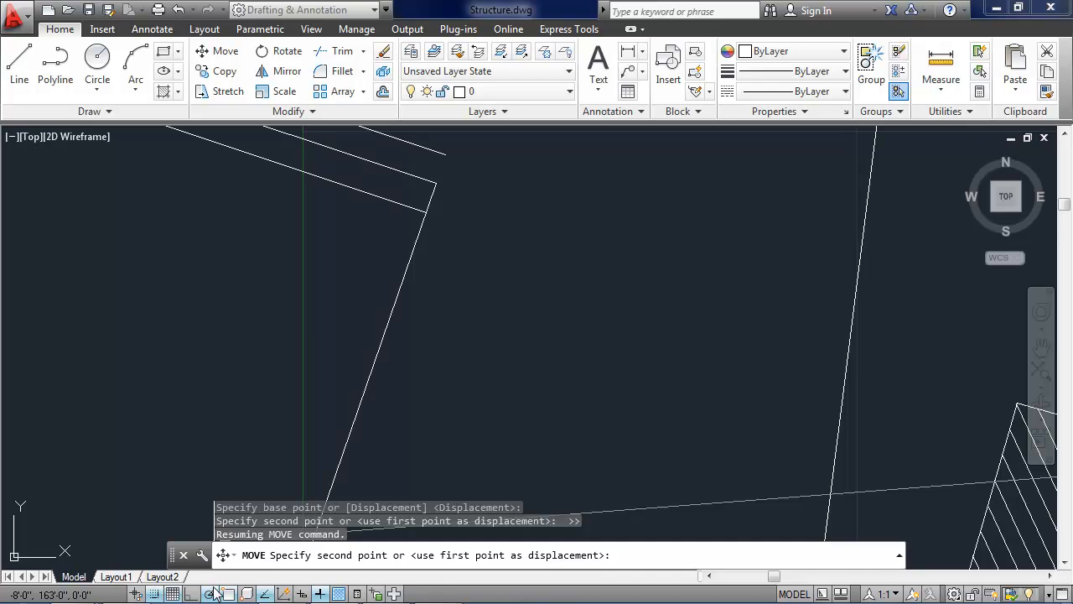
left_click(155, 593)
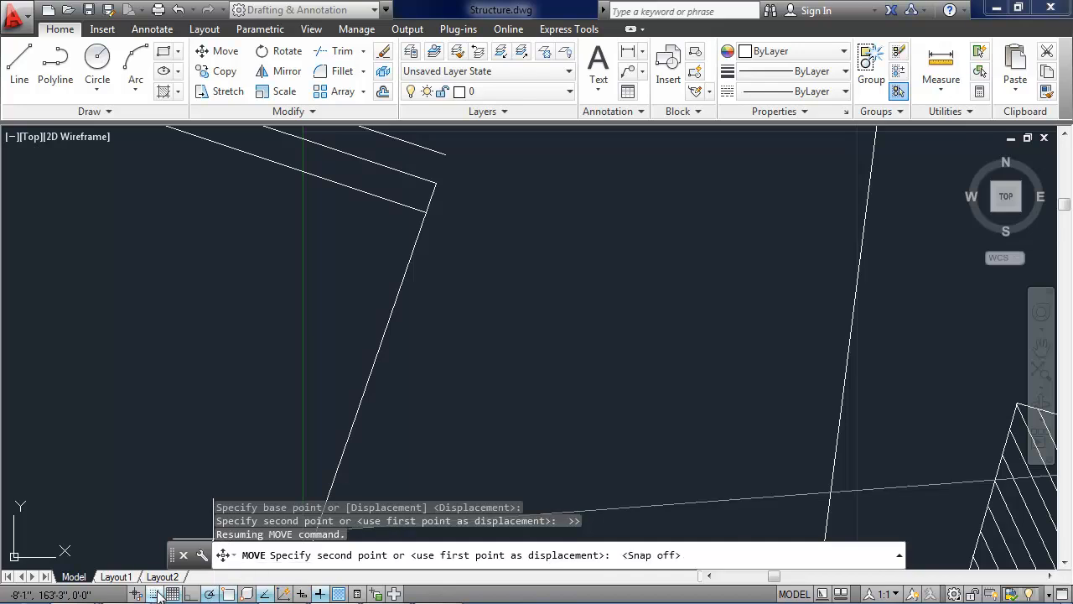
left_click(212, 593)
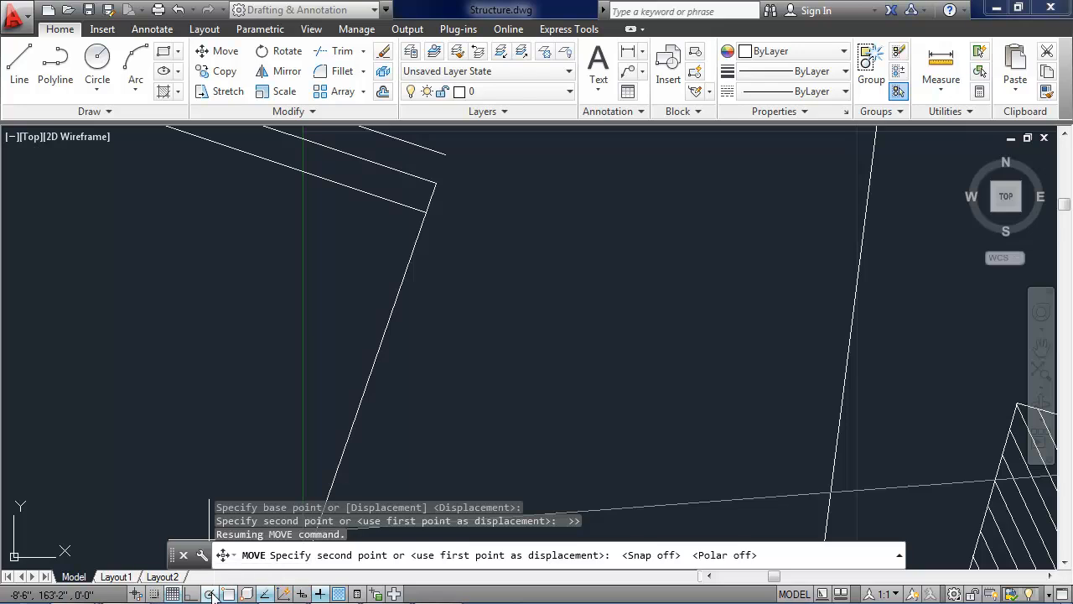
left_click(265, 594)
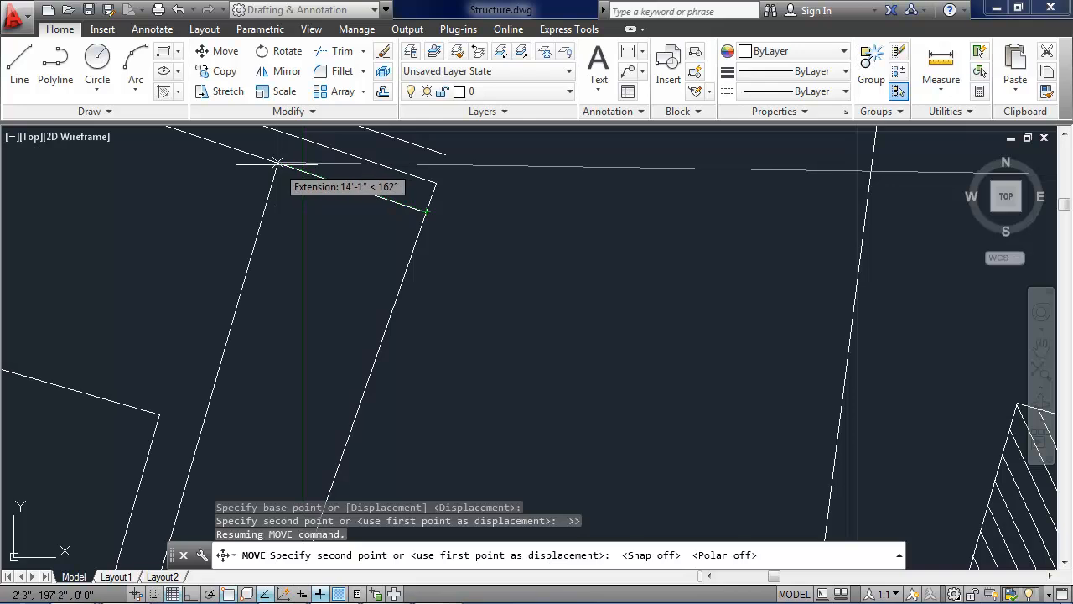
left_click(278, 161)
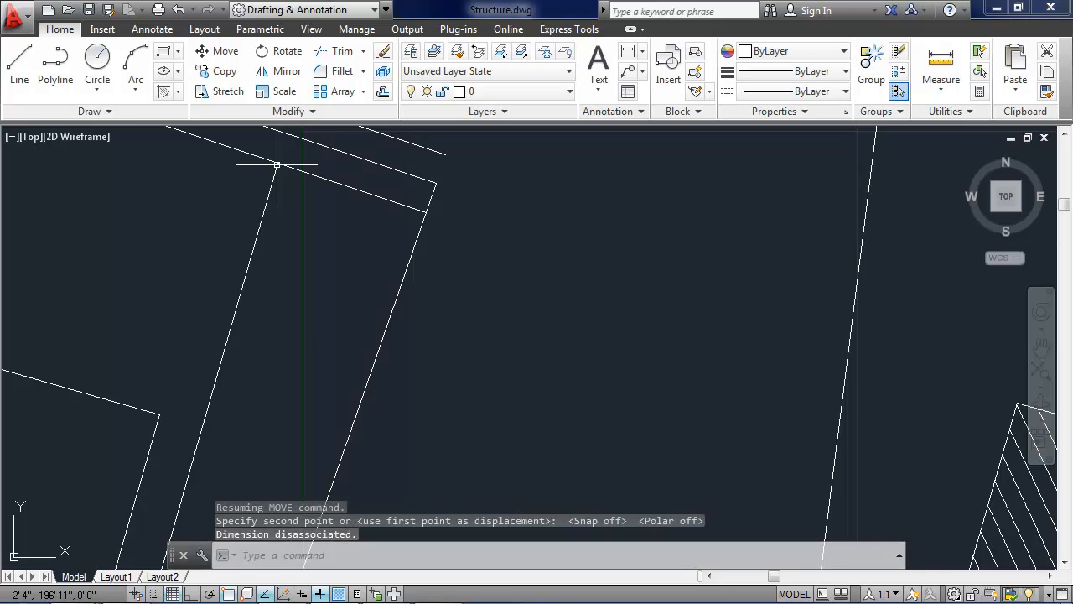
Delete the stray vertical dimension that was moved along with the structure to the left of the lot
scroll(287, 222, "down", 3)
scroll(270, 285, "down", 3)
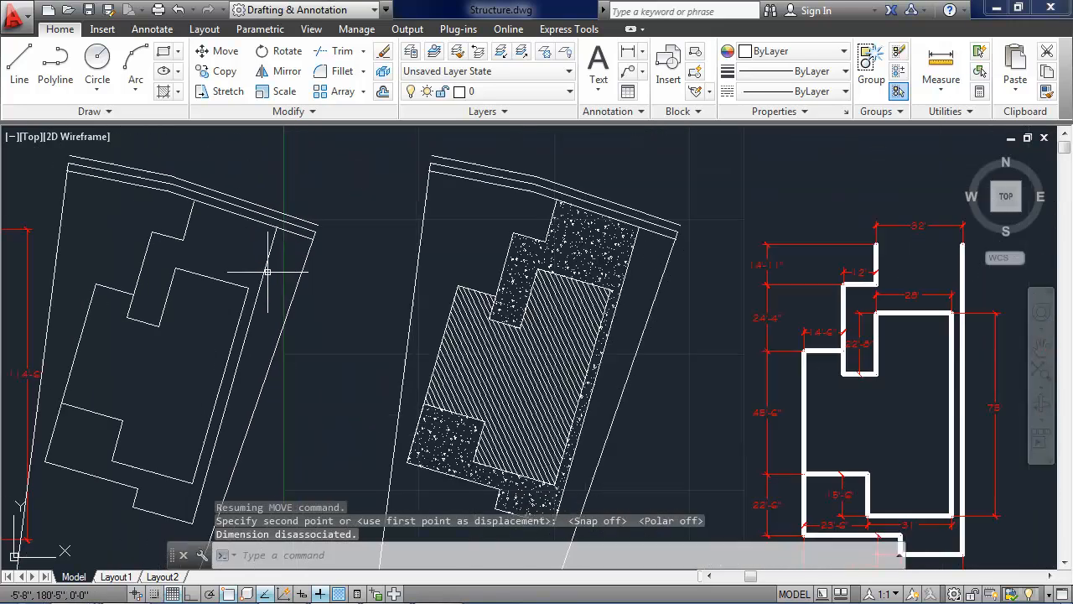
mouse_move(384, 227)
middle_mouse_down()
mouse_move(423, 212)
mouse_move(431, 233)
middle_mouse_up()
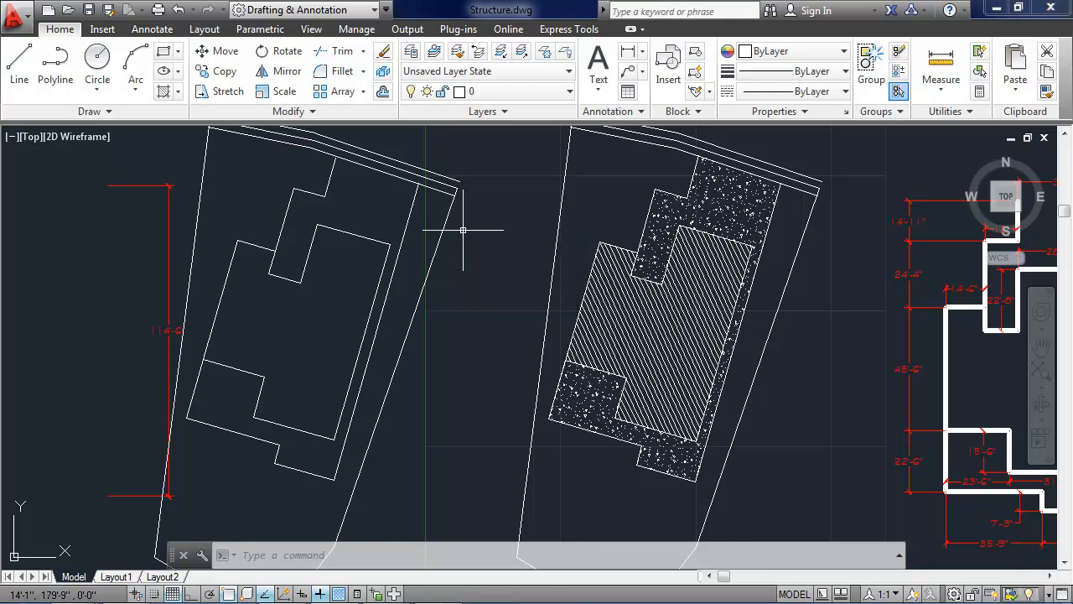
scroll(491, 249, "down", 2)
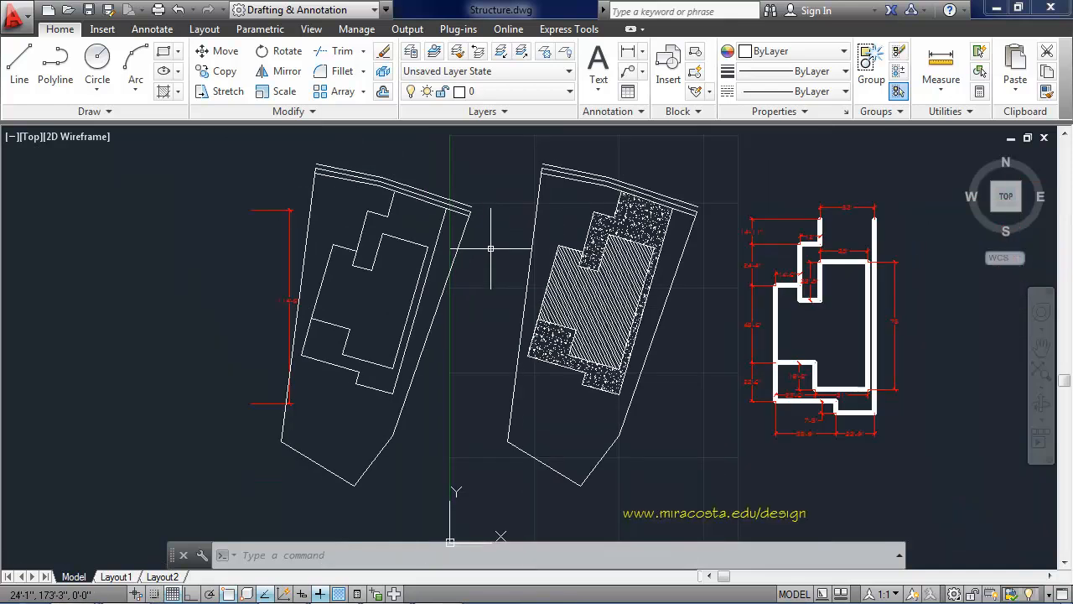
left_click(299, 200)
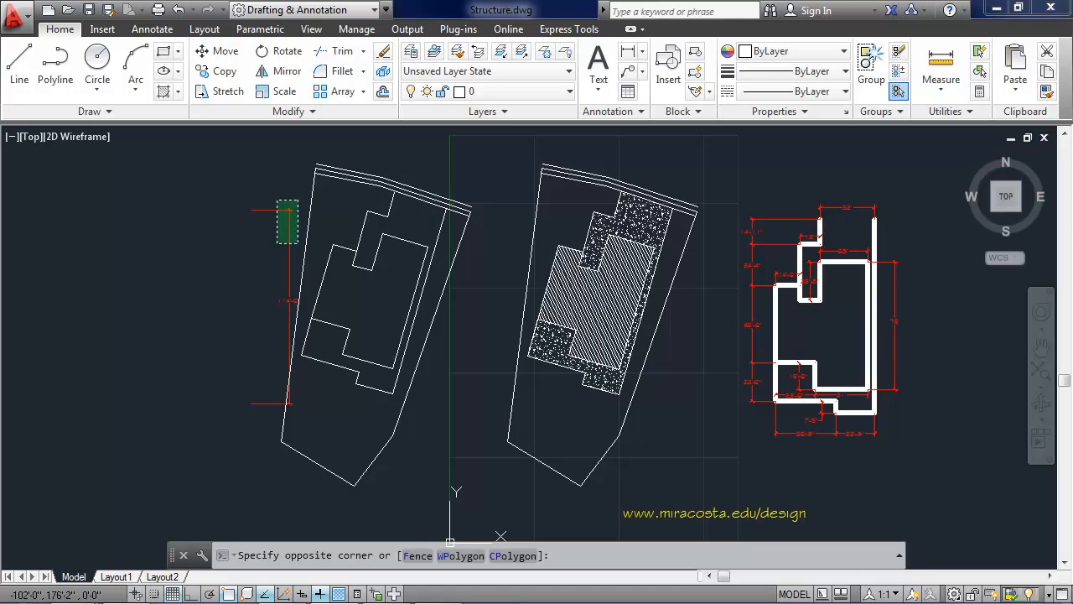
left_click(277, 248)
key("Delete")
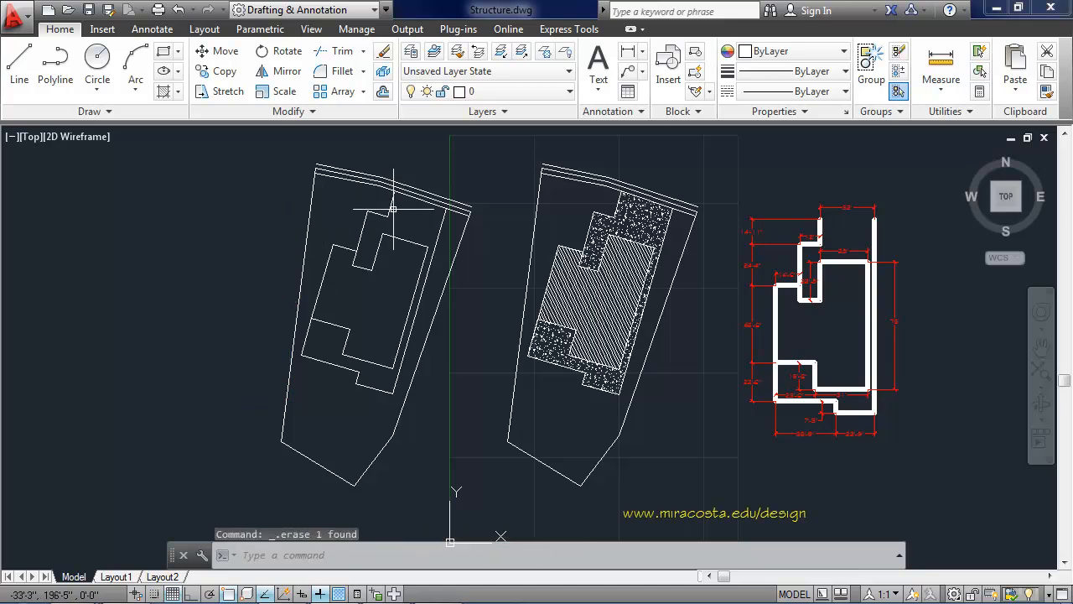
Trim the right-hand inner offset line's upper-left overhang where the two inner offset lines cross at the boundary bend
scroll(392, 212, "up", 4)
scroll(352, 230, "up", 2)
scroll(323, 246, "up", 3)
scroll(310, 272, "up", 3)
scroll(353, 271, "up", 2)
scroll(354, 294, "up", 2)
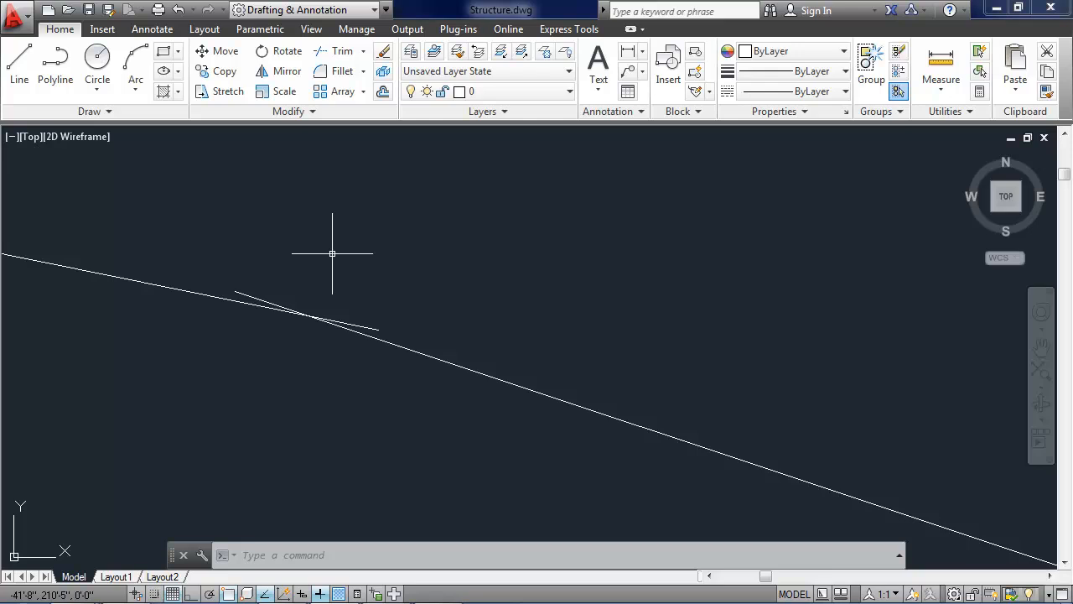
key("Return")
key("Return")
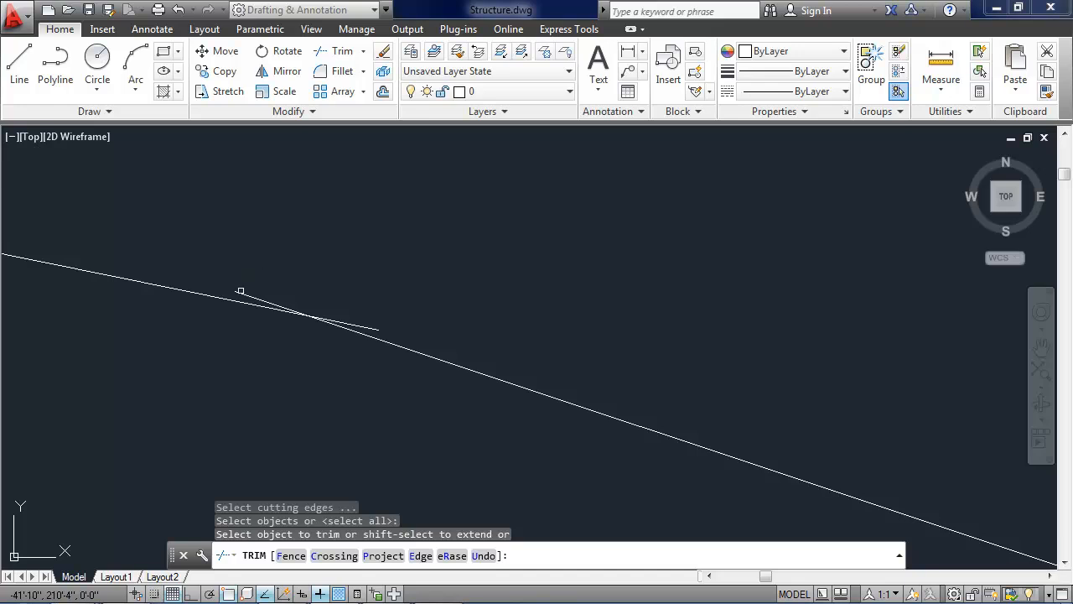
left_click(240, 292)
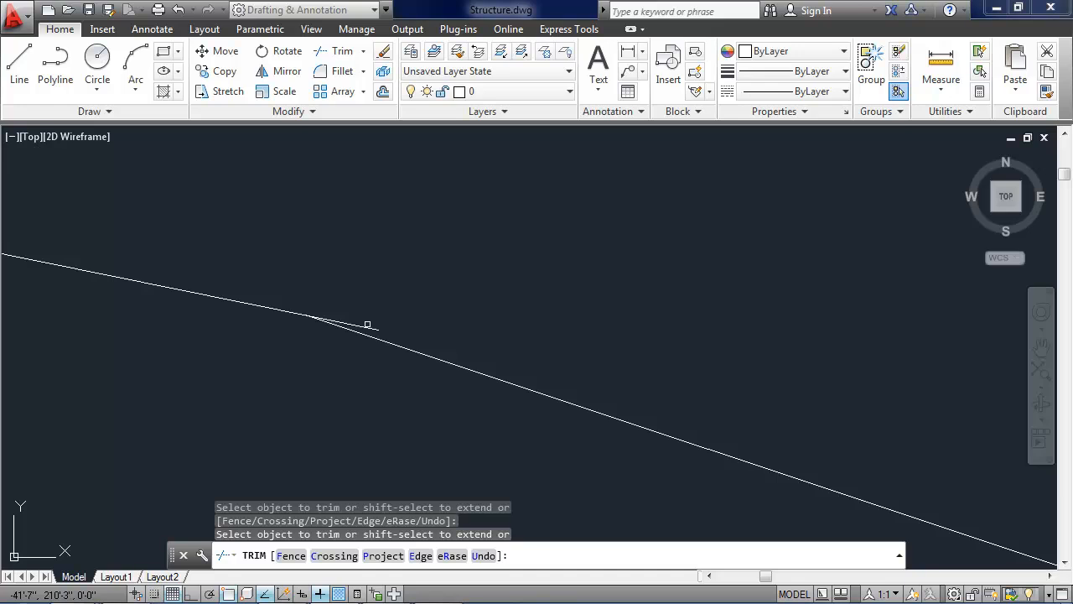
Trim the inner offset line's short overhang past the lot's right boundary line
scroll(498, 292, "down", 3)
middle_click_drag(717, 300, 274, 281)
middle_click_drag(670, 484, 618, 371)
scroll(604, 330, "up", 2)
scroll(594, 317, "up", 3)
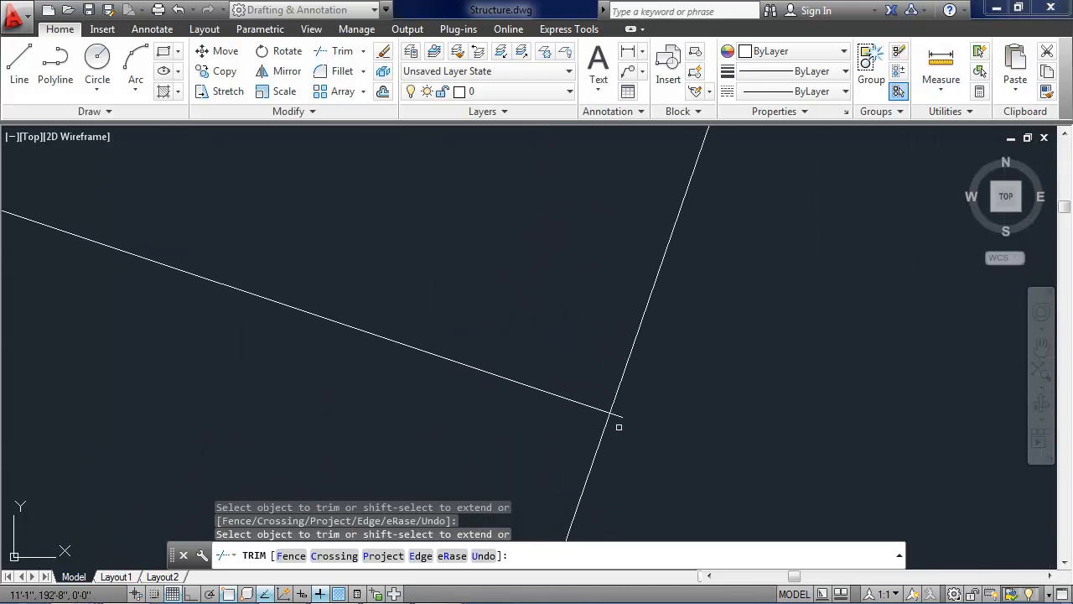
key("Escape")
type("tr")
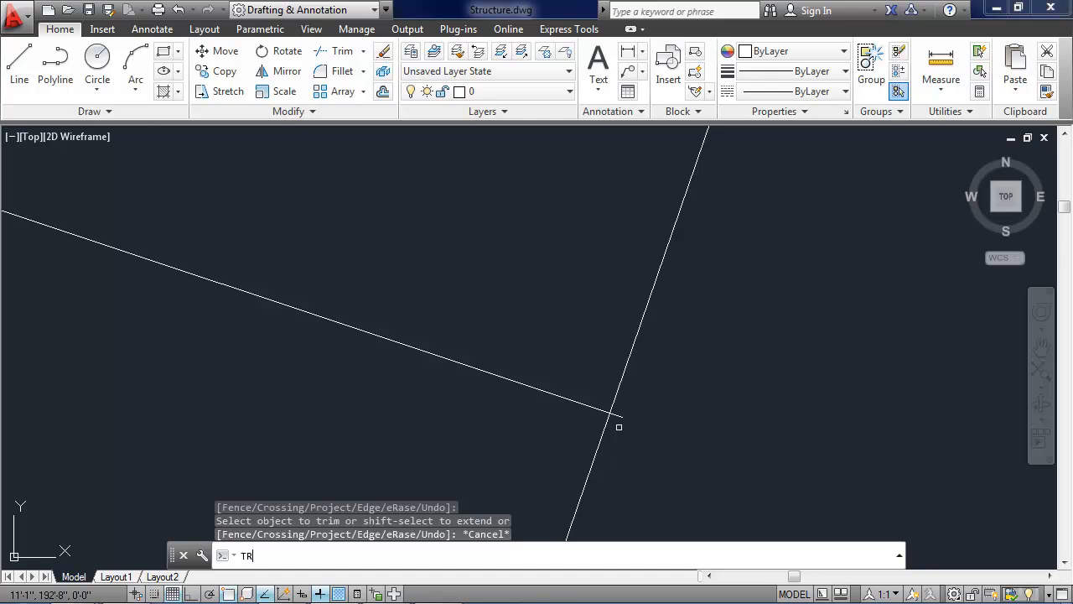
key("Return")
left_click(618, 416)
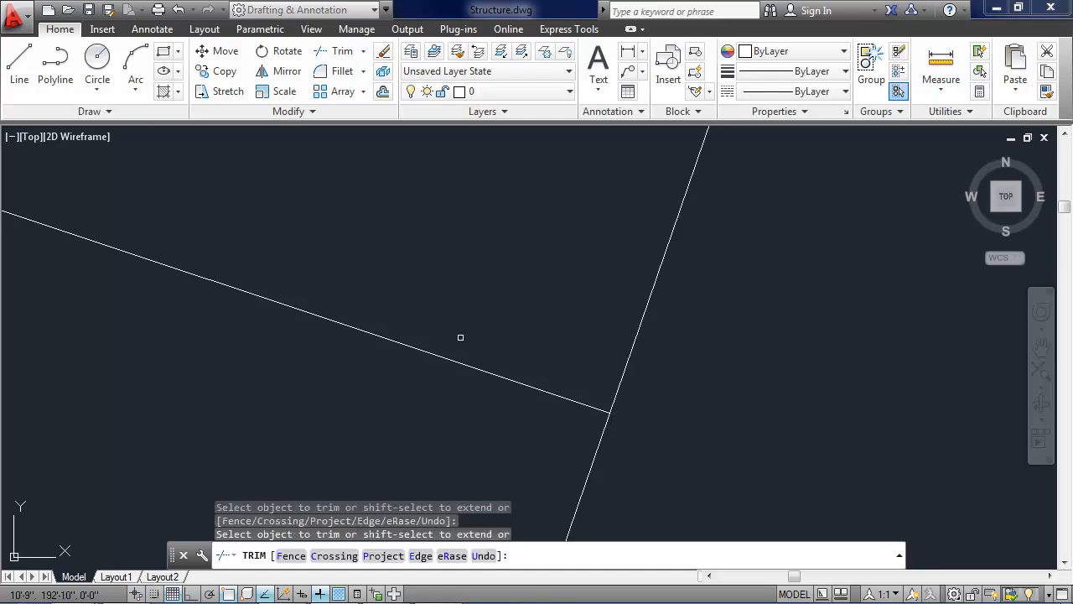
Trim the inner offset line's short overhang past the lot's left boundary line and end the Trim command
scroll(453, 335, "down", 4)
middle_click_drag(178, 280, 961, 471)
scroll(389, 265, "down", 1)
scroll(345, 265, "down", 3)
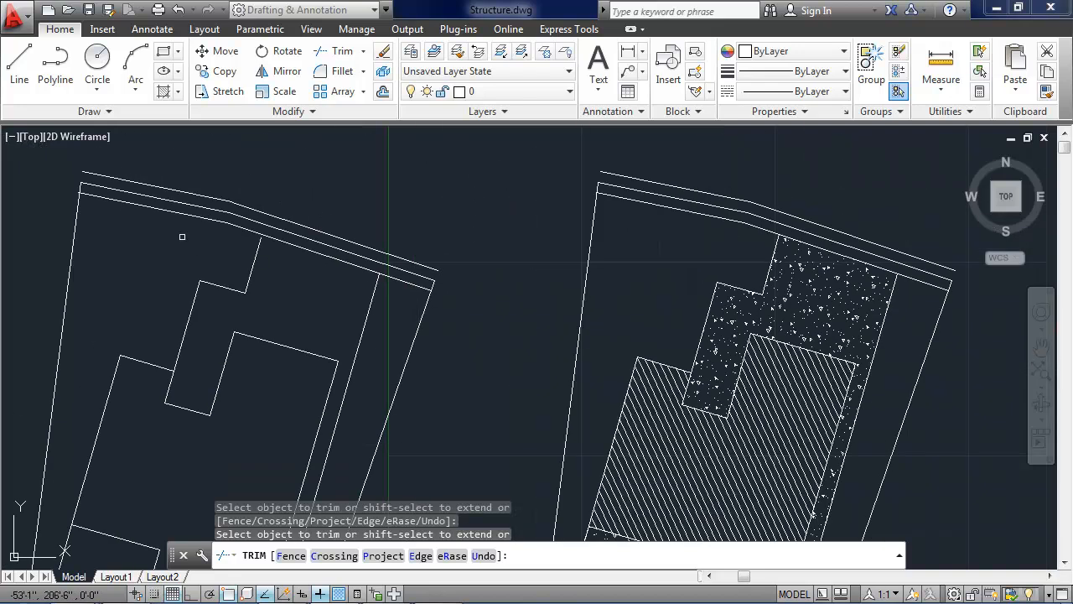
middle_click_drag(182, 237, 546, 265)
scroll(434, 223, "up", 3)
scroll(415, 221, "up", 3)
scroll(469, 205, "up", 1)
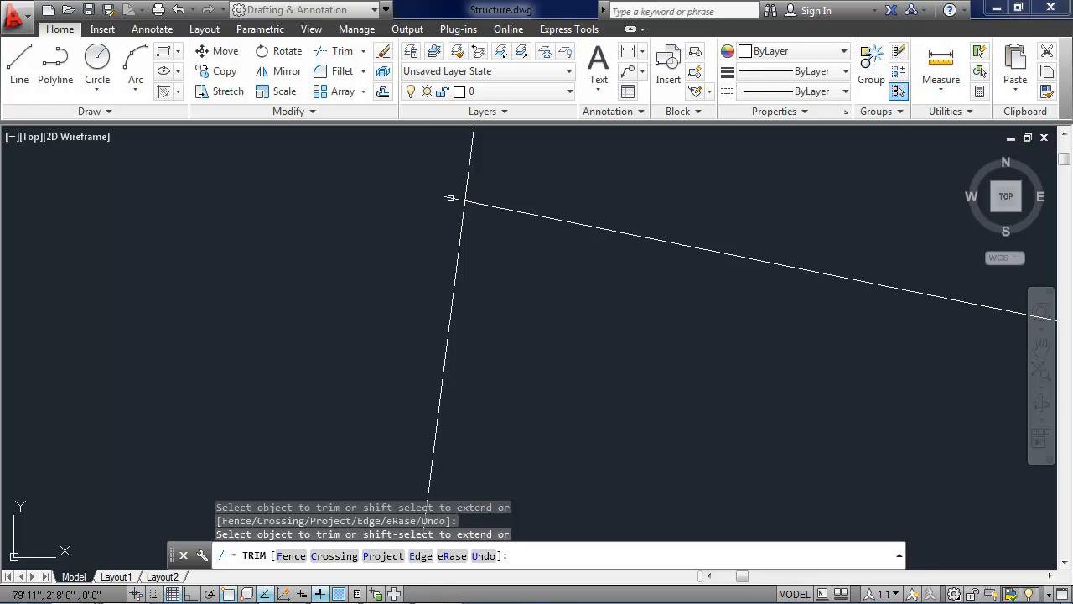
scroll(627, 226, "down", 3)
middle_click_drag(782, 228, 119, 226)
middle_click_drag(539, 279, 481, 235)
key("Escape")
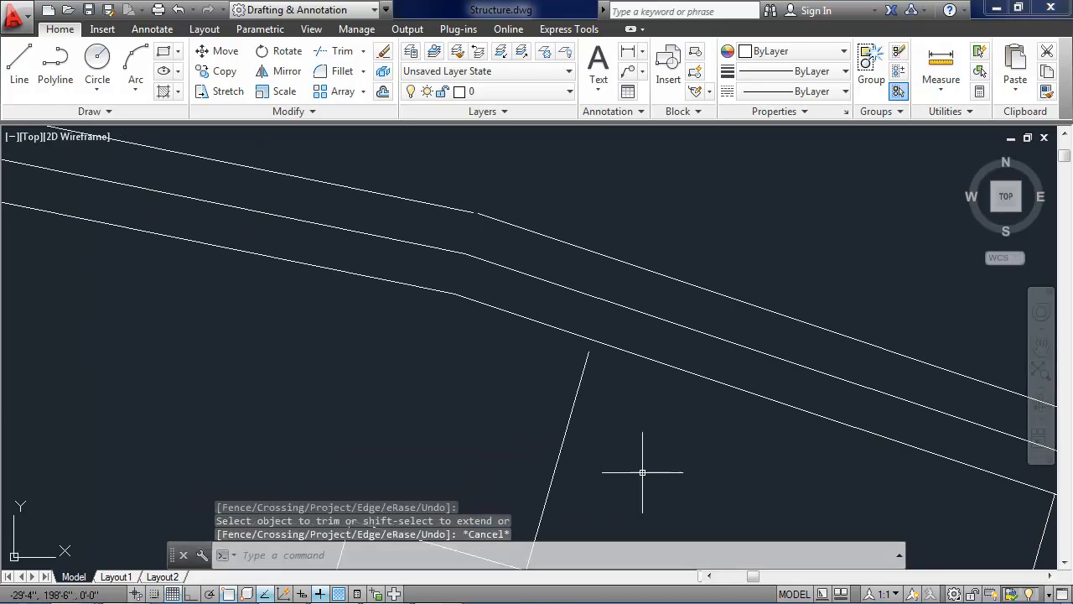
Extend the paving outline's upper-left line to meet the inner offset line
scroll(617, 391, "down", 1)
middle_click_drag(608, 384, 484, 281)
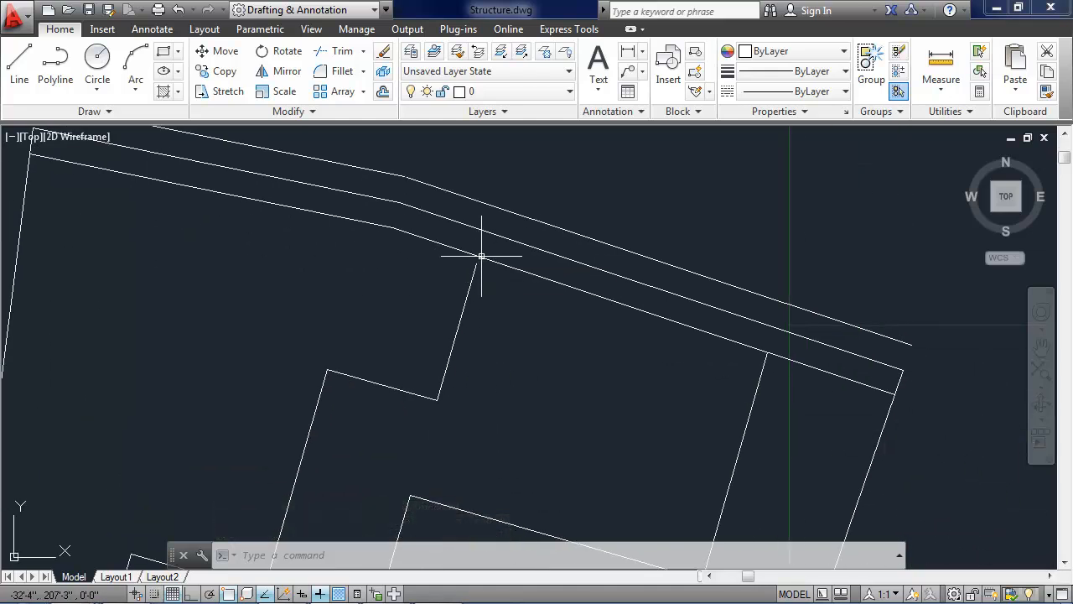
scroll(482, 255, "up", 2)
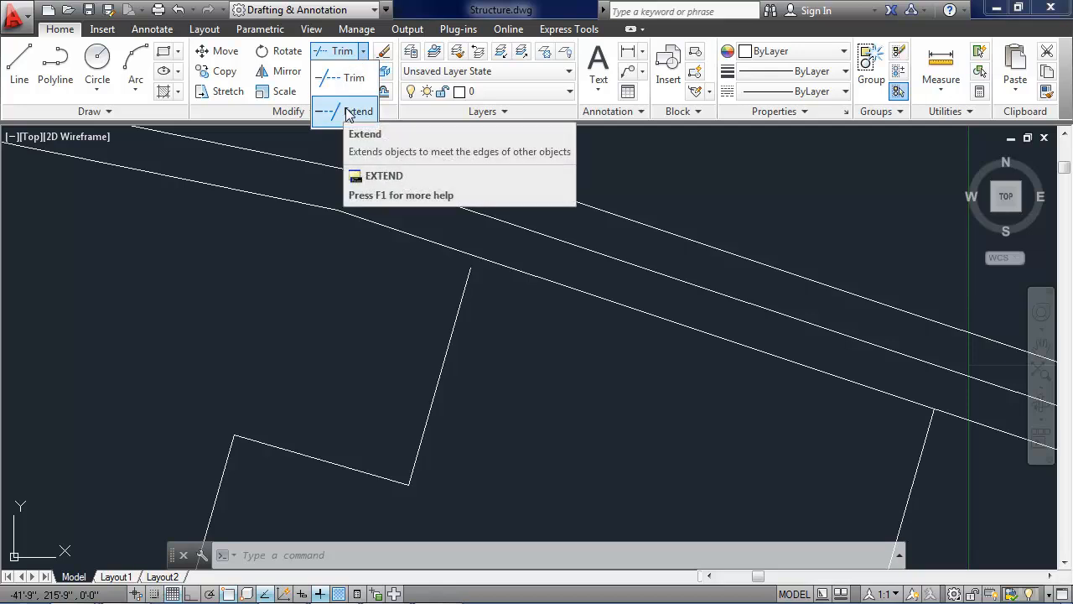
left_click(351, 112)
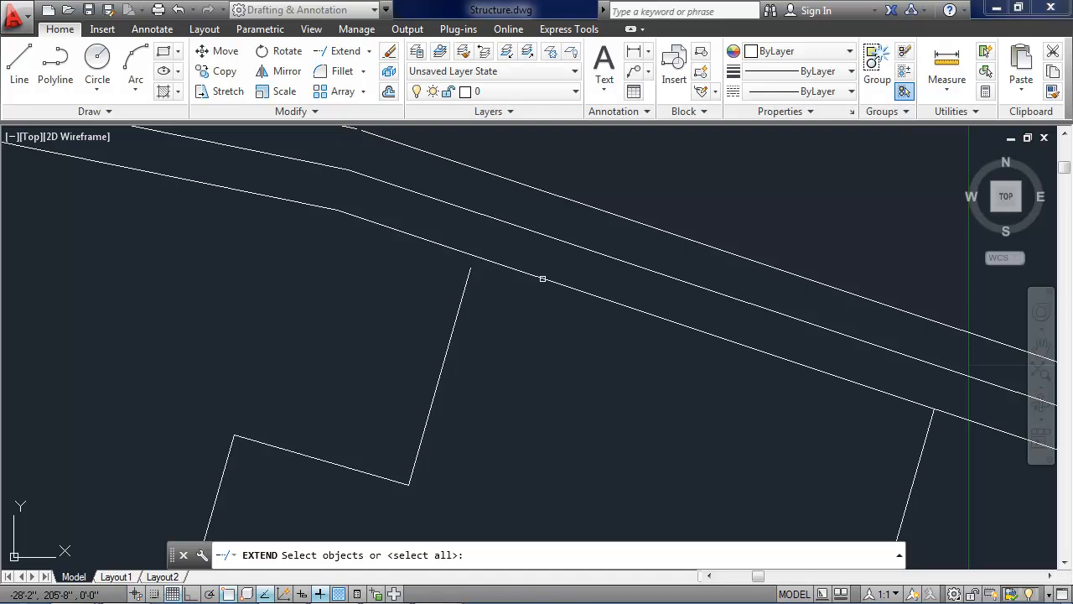
left_click(543, 279)
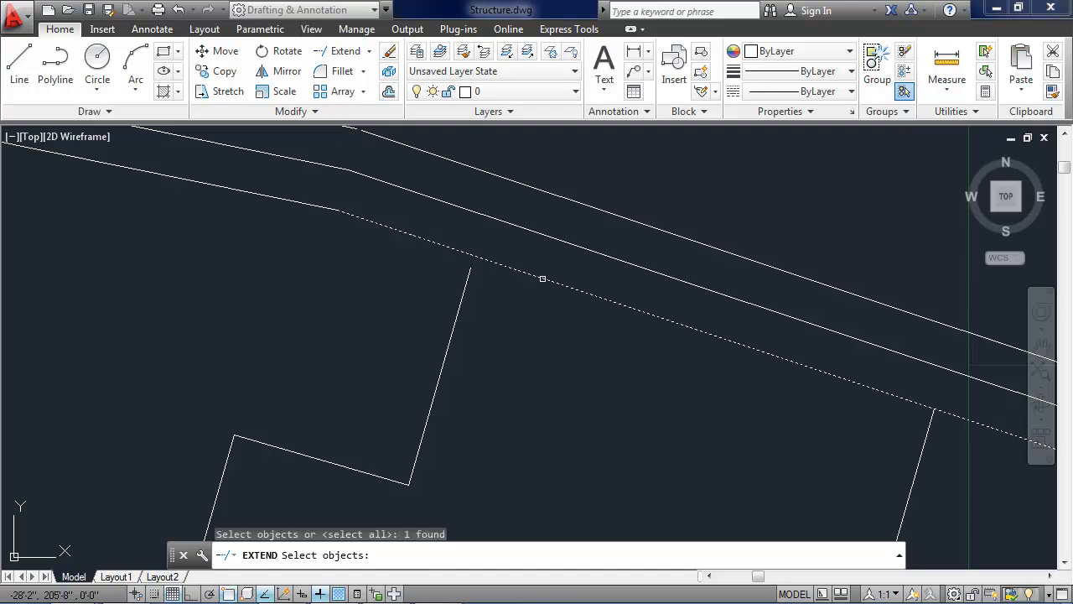
key("Return")
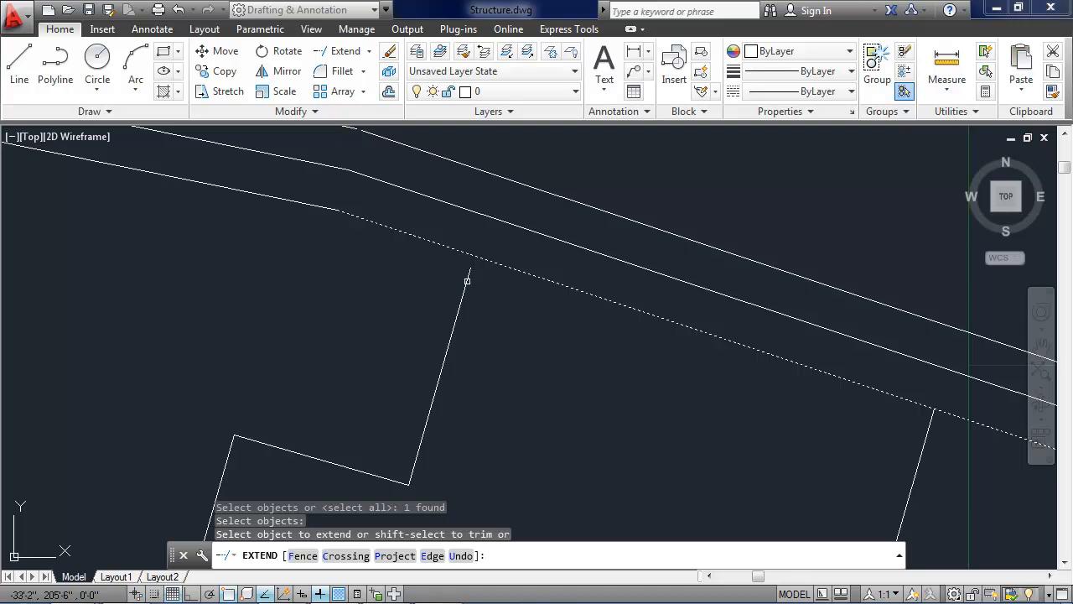
left_click(467, 281)
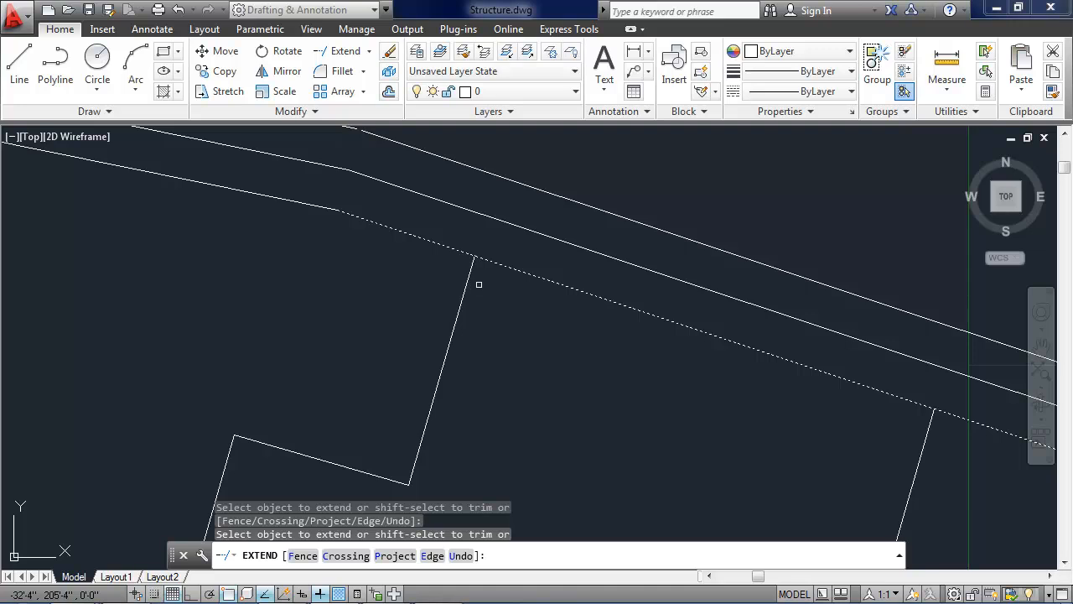
key("Return")
Close the gap at the bend between the two outer offset lines with a Fillet of radius 0
middle_click_drag(347, 163, 411, 284)
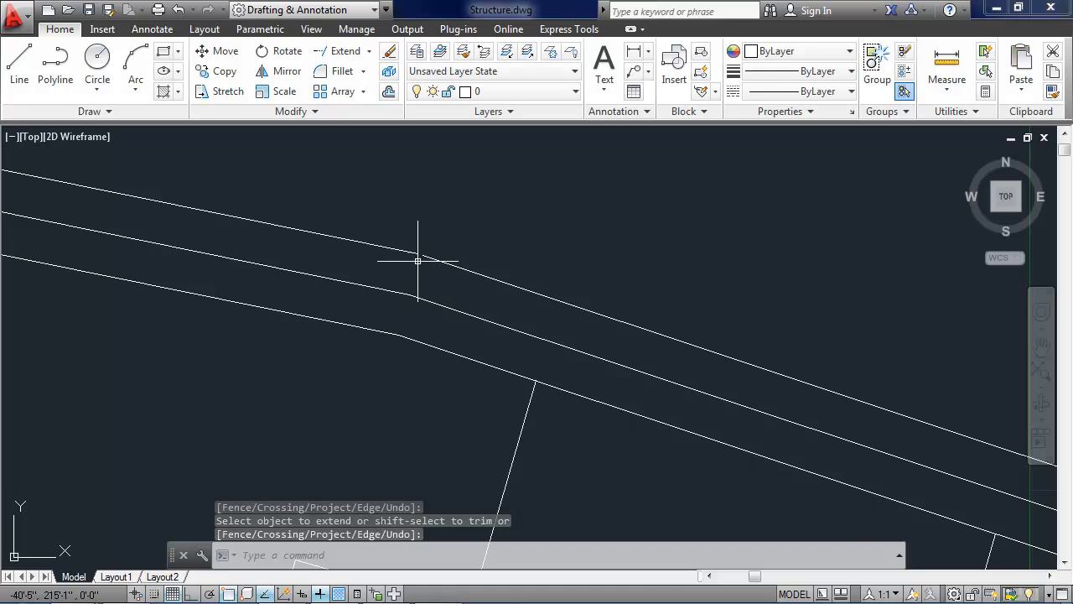
scroll(412, 233, "up", 5)
scroll(413, 255, "up", 5)
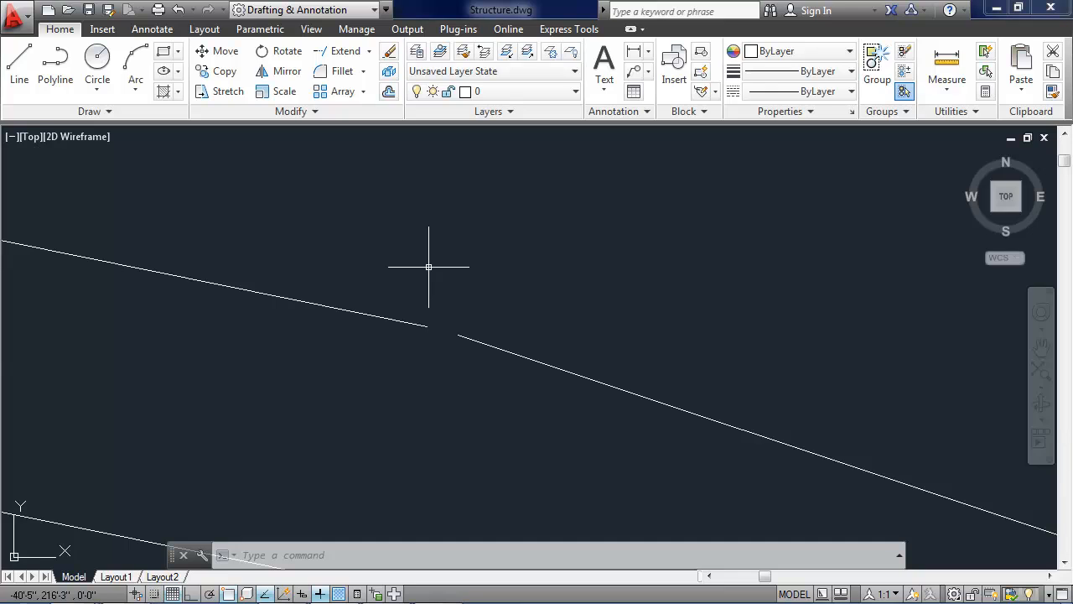
left_click(344, 74)
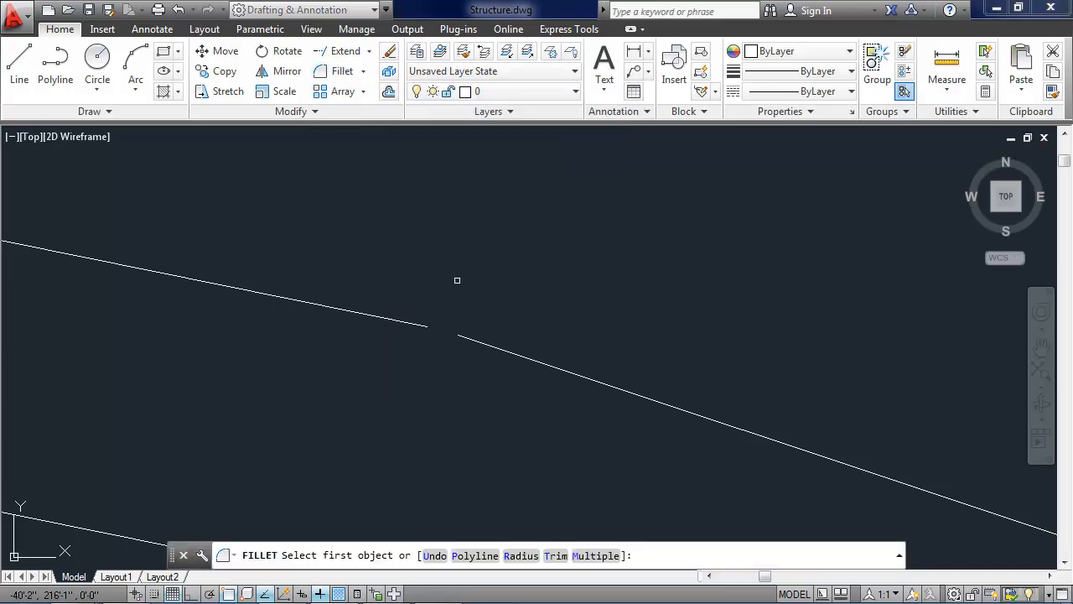
type("r")
key("Return")
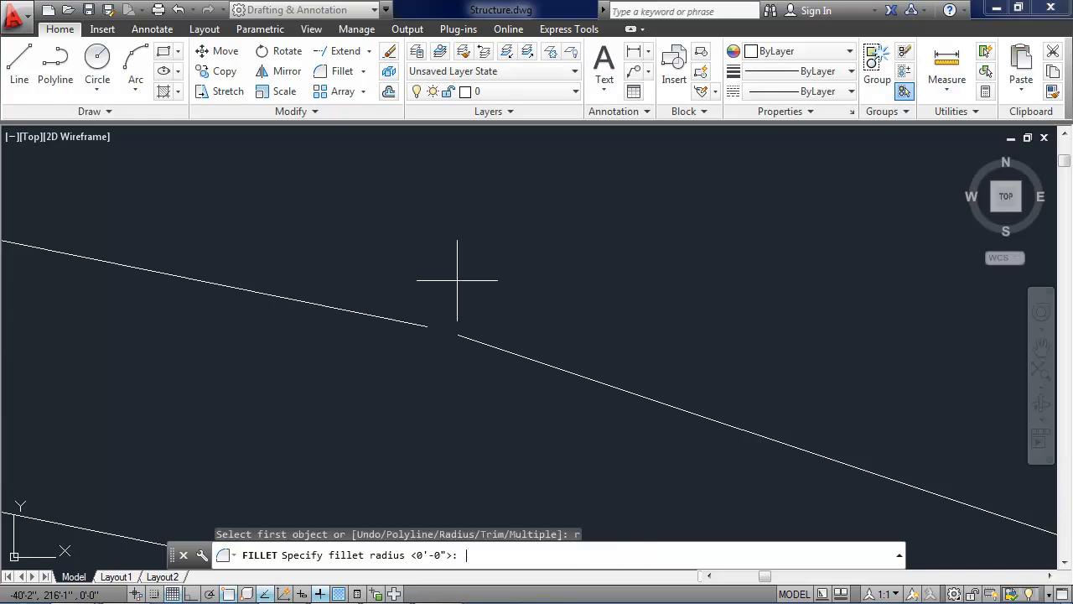
key("Return")
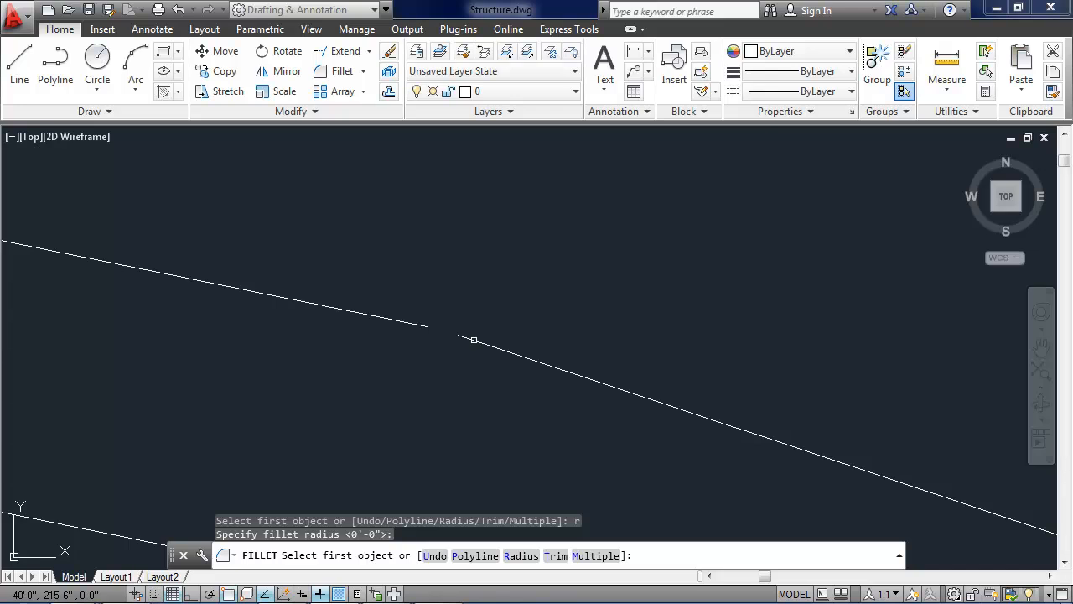
left_click(474, 339)
left_click(416, 323)
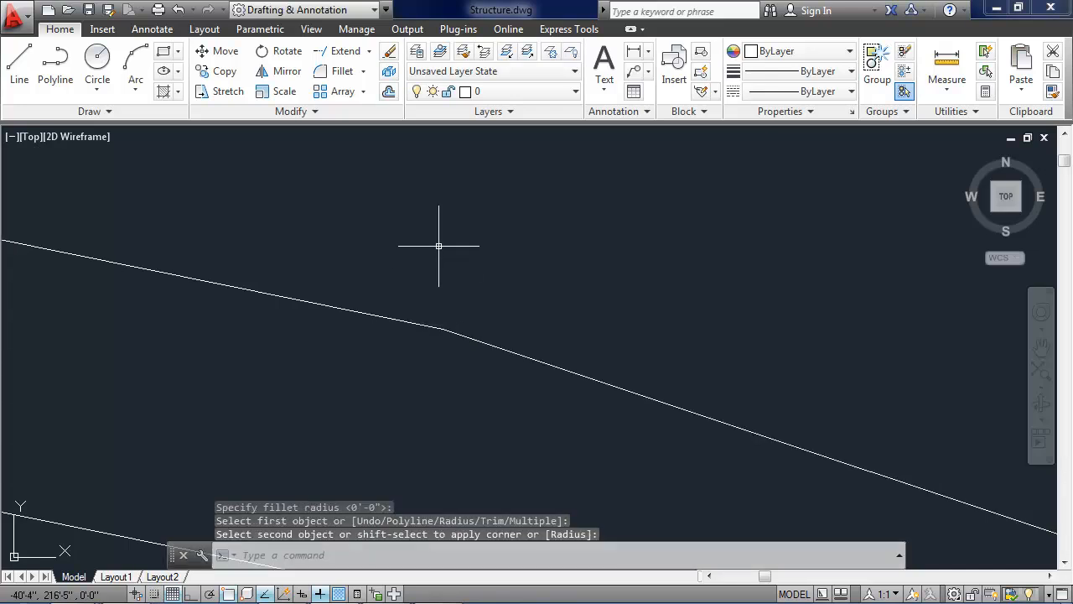
Apply an ANSI31 hatch inside the house outline on the left-hand lot
scroll(527, 261, "down", 8)
scroll(528, 262, "down", 6)
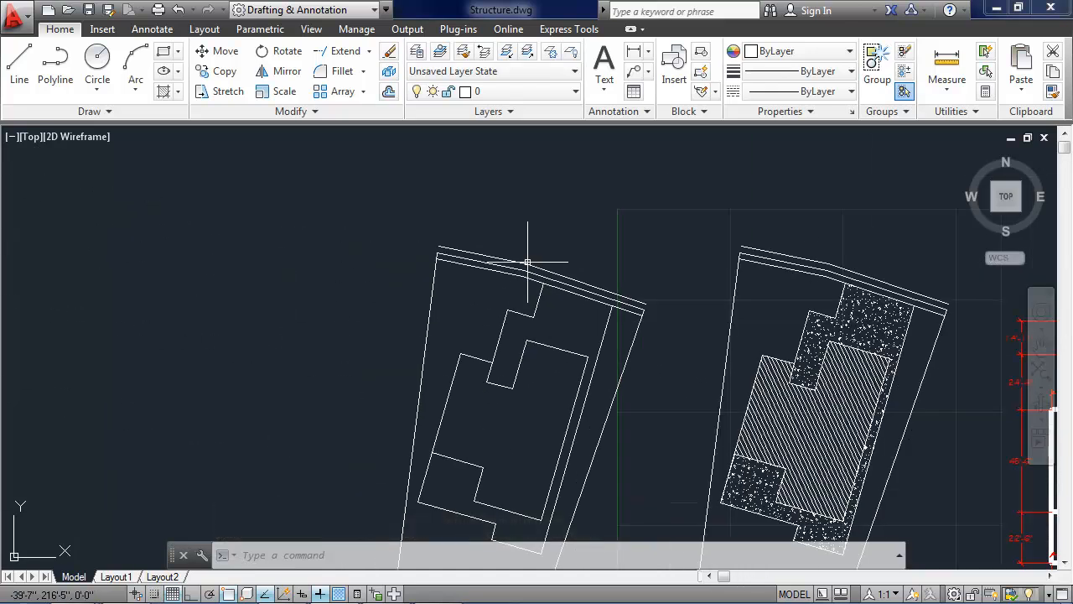
mouse_move(637, 362)
middle_mouse_down()
mouse_move(525, 302)
mouse_move(355, 246)
middle_mouse_up()
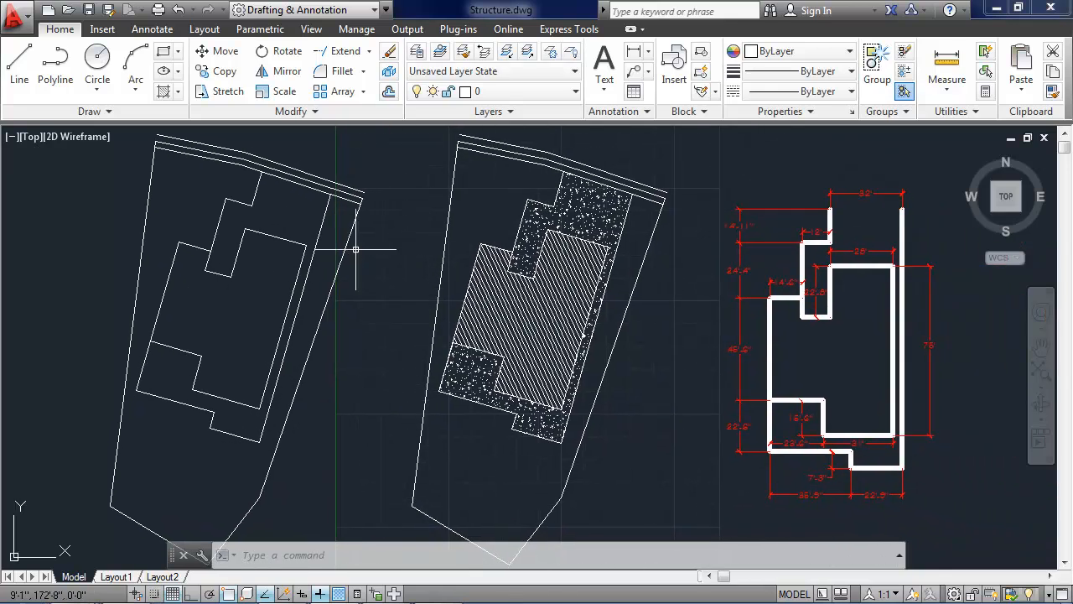
scroll(356, 249, "down", 2)
scroll(355, 249, "up", 2)
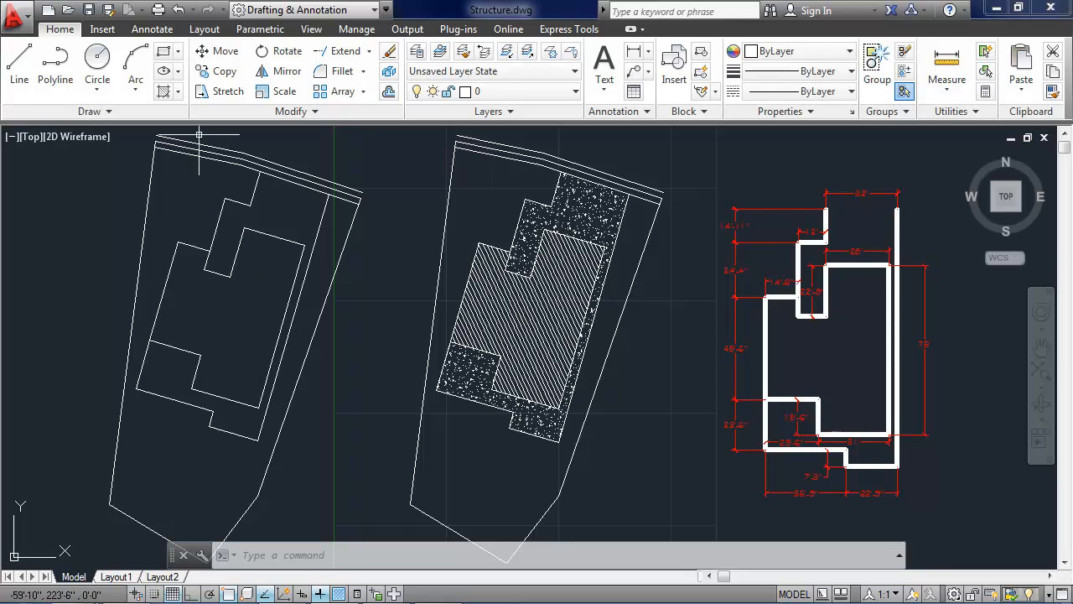
left_click(165, 94)
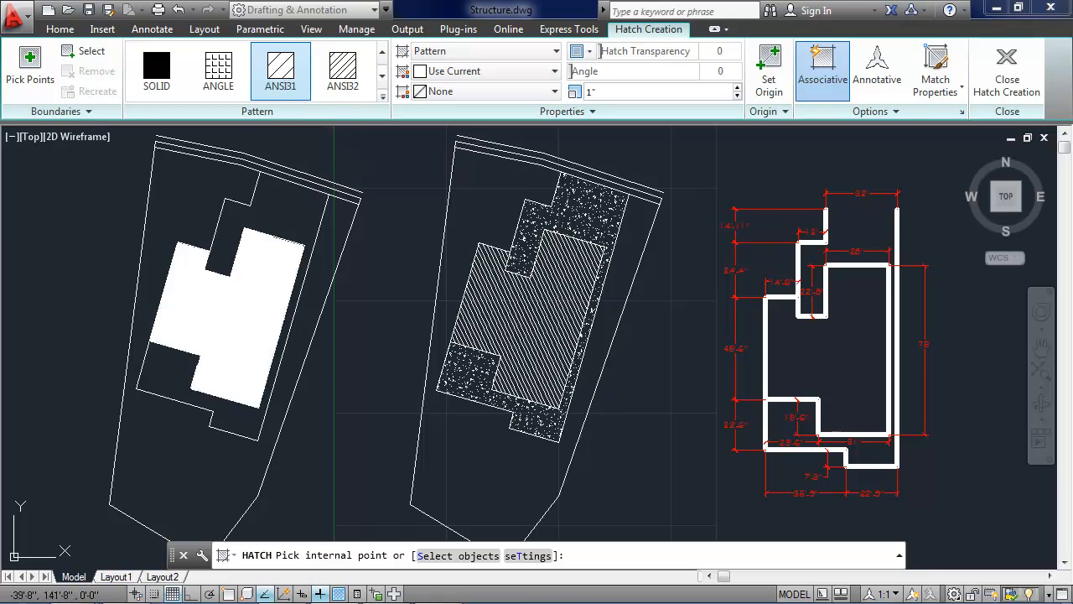
left_click(227, 310)
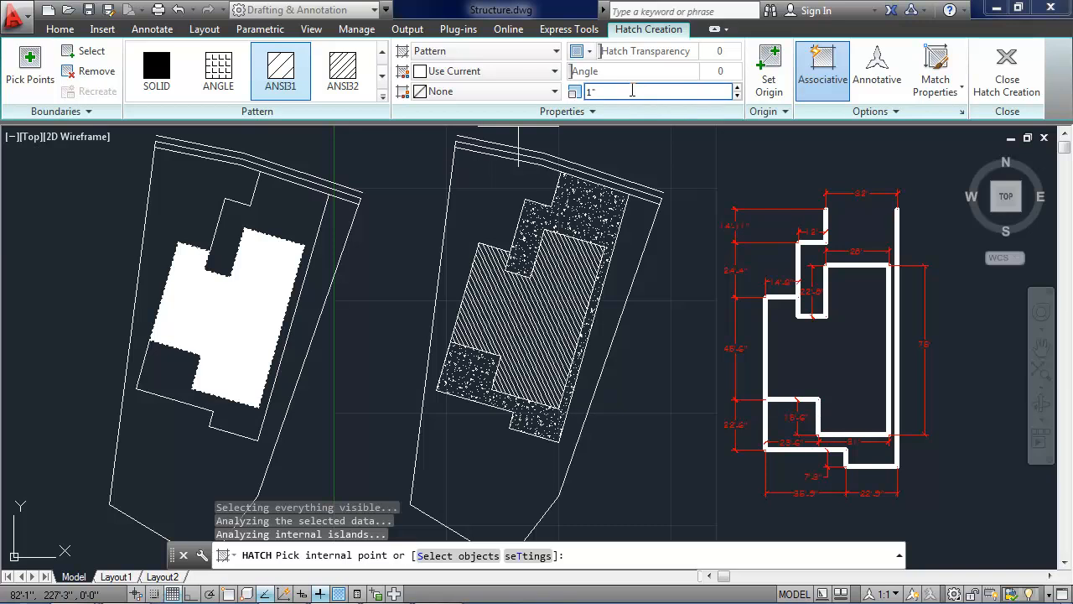
Try a pattern scale of 70 on the house hatch
left_click(632, 90)
type("70")
key("Return")
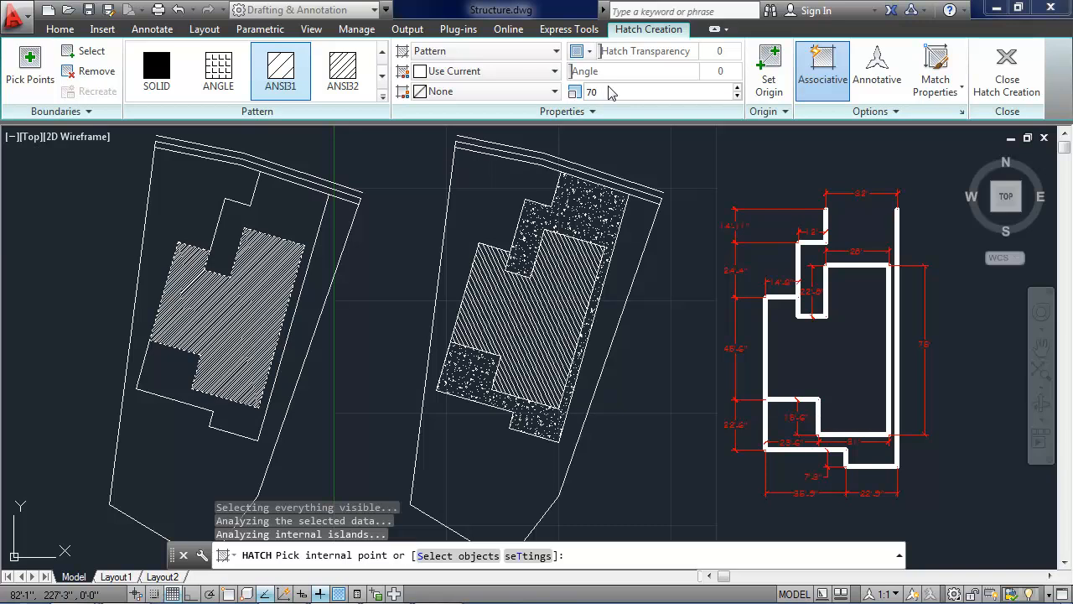
Set the house hatch's pattern scale to 150
left_click(604, 92)
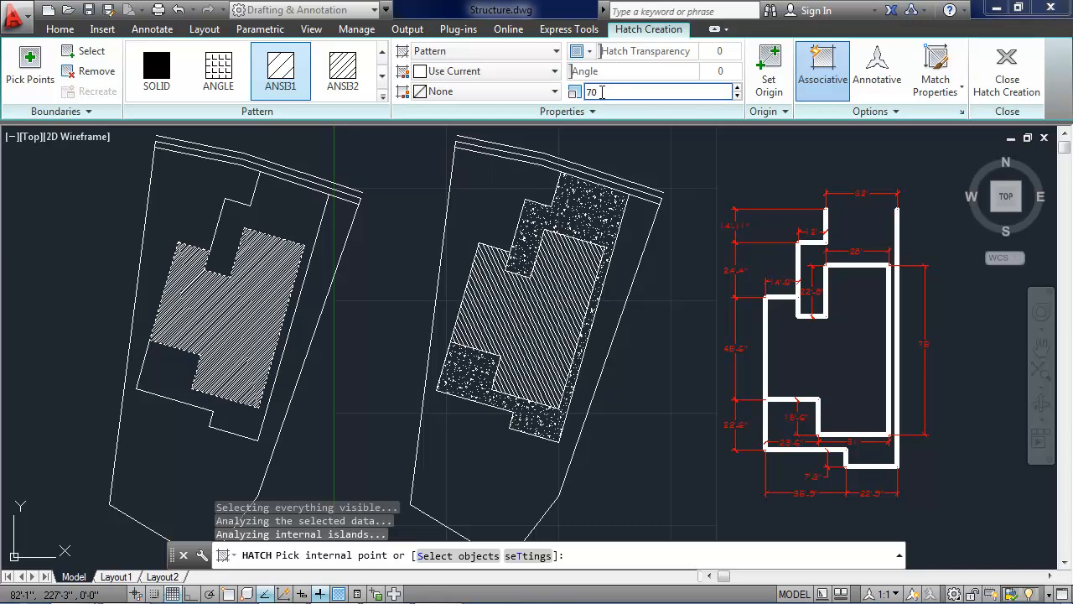
left_click_drag(602, 92, 570, 91)
type("120")
key("BackSpace")
key("BackSpace")
type("50")
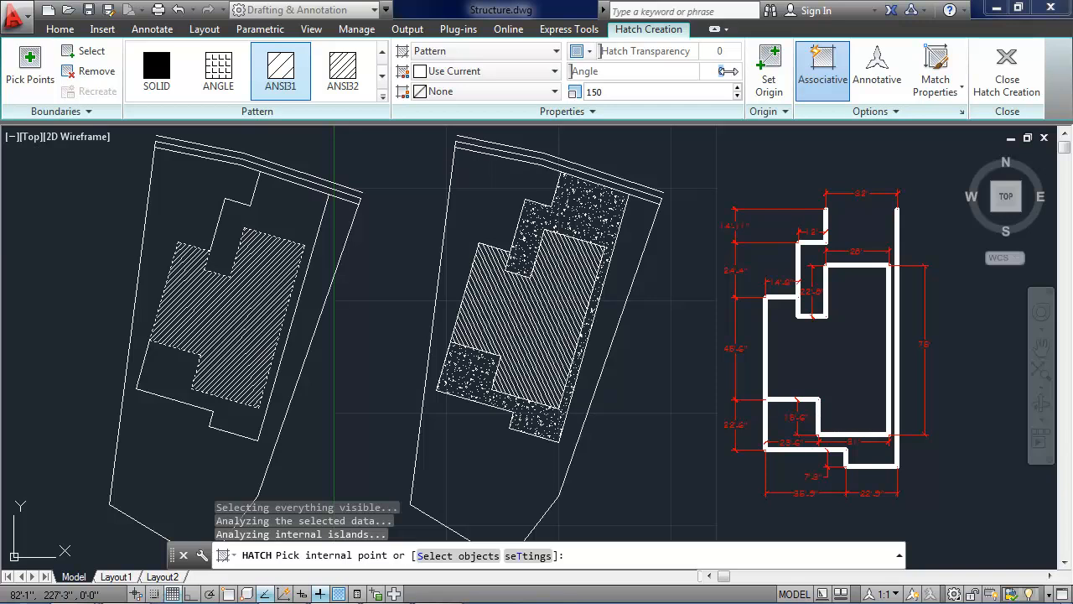
Set the house hatch's angle to 70 and finish the hatch
left_click_drag(729, 71, 727, 71)
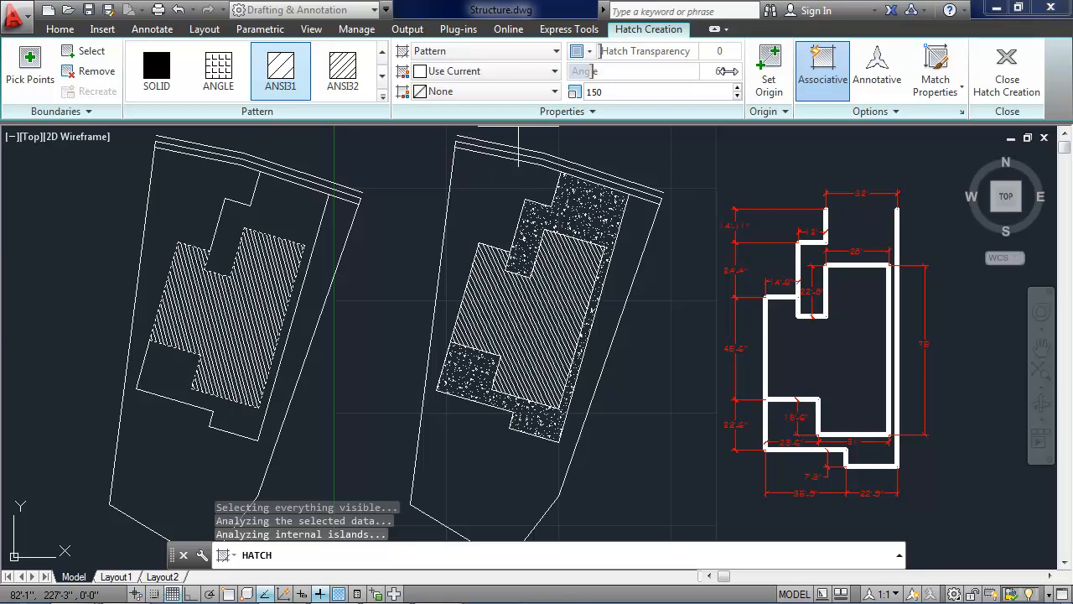
left_click(726, 72)
key("BackSpace")
type("70")
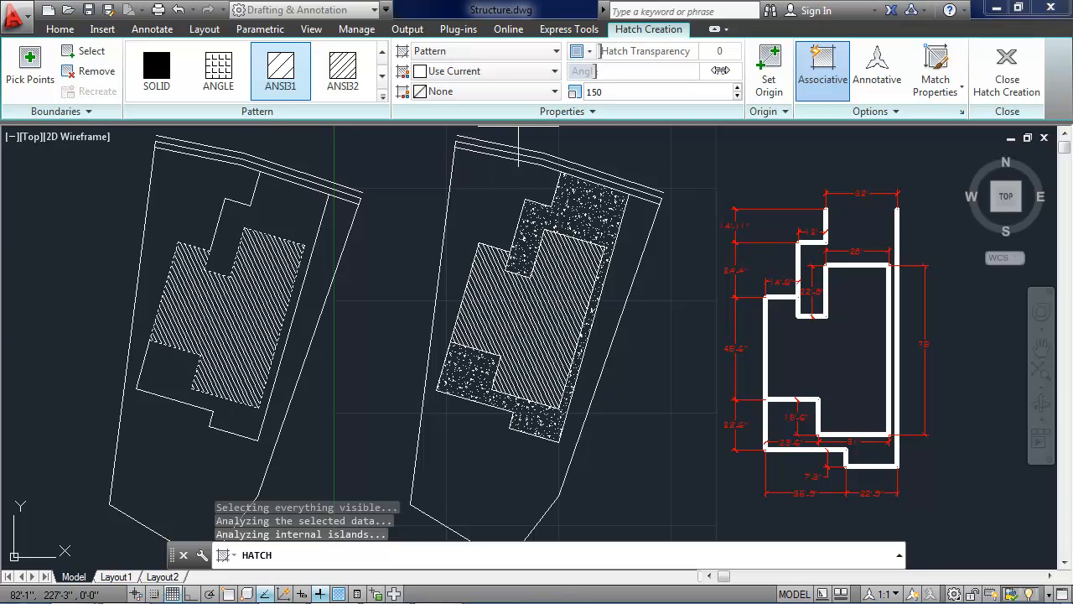
left_click(1009, 60)
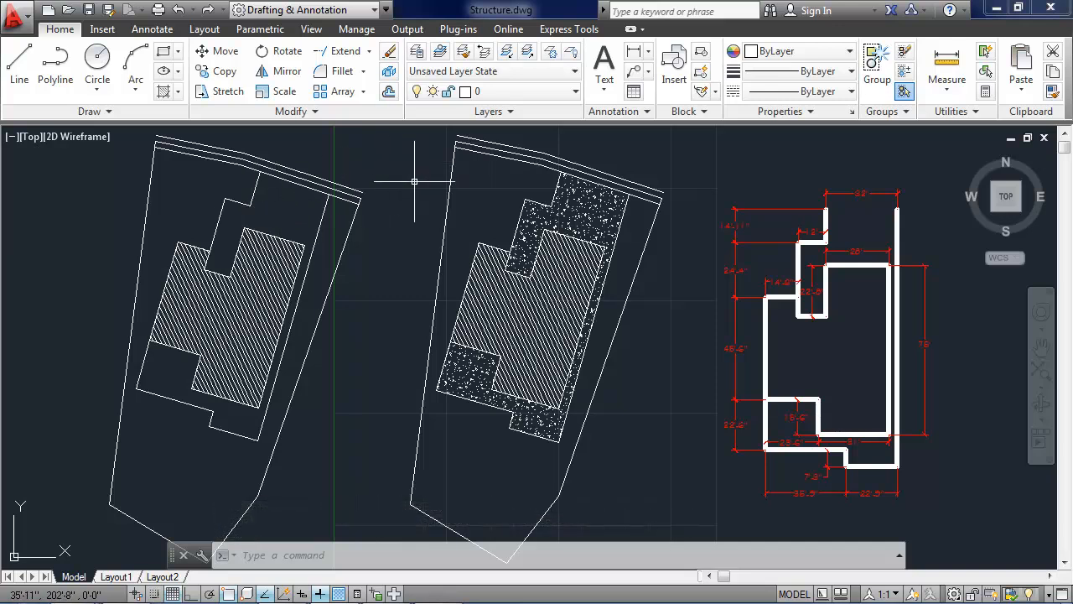
Apply an AR-CONC hatch to the paving area surrounding the house on the left-hand lot
type("hatch")
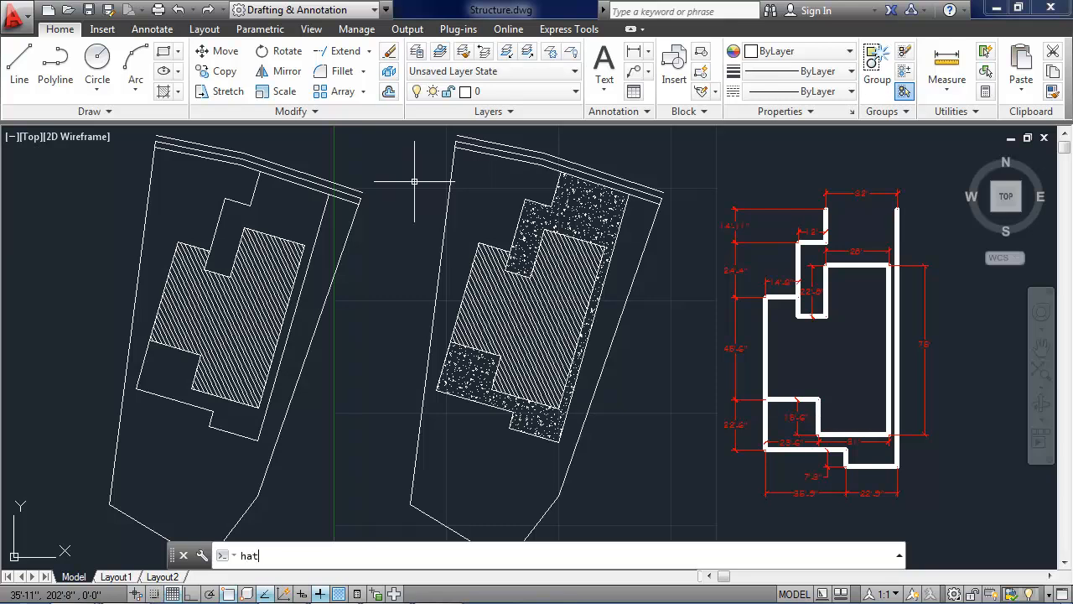
key("Return")
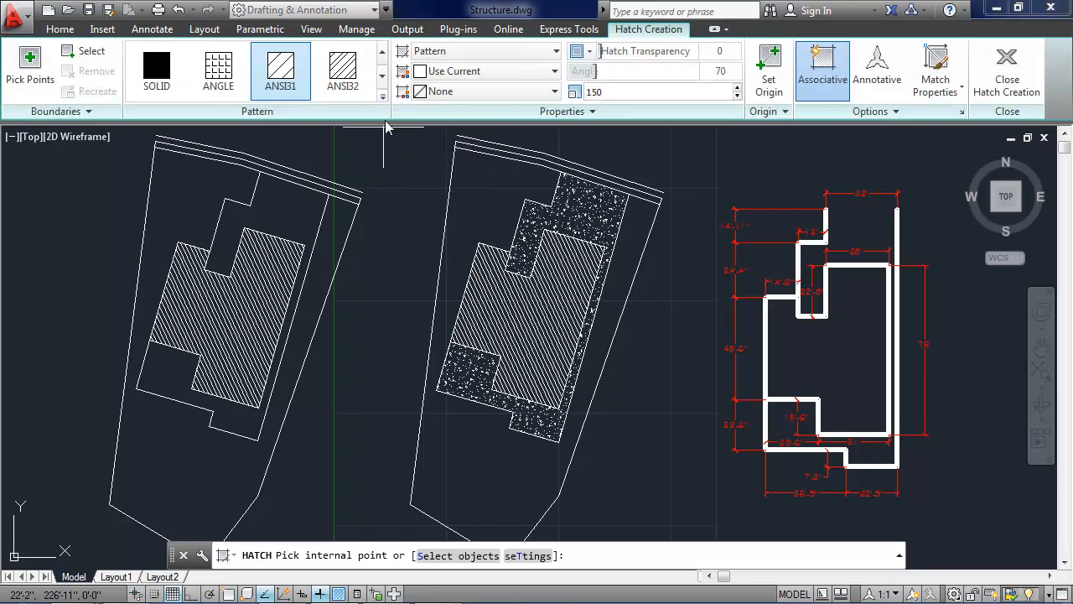
left_click(382, 77)
left_click(381, 78)
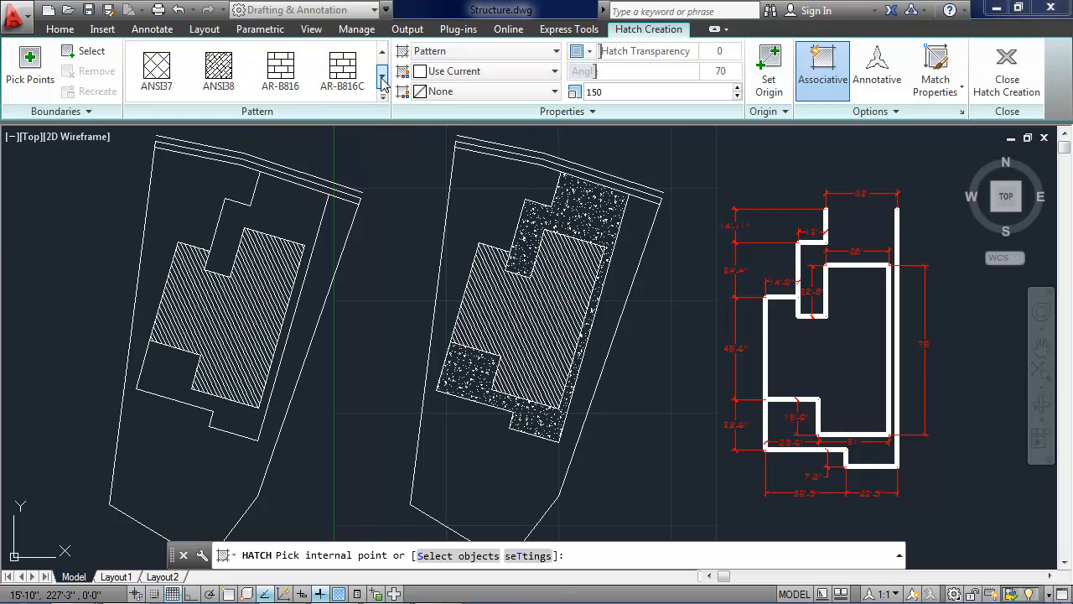
left_click(381, 78)
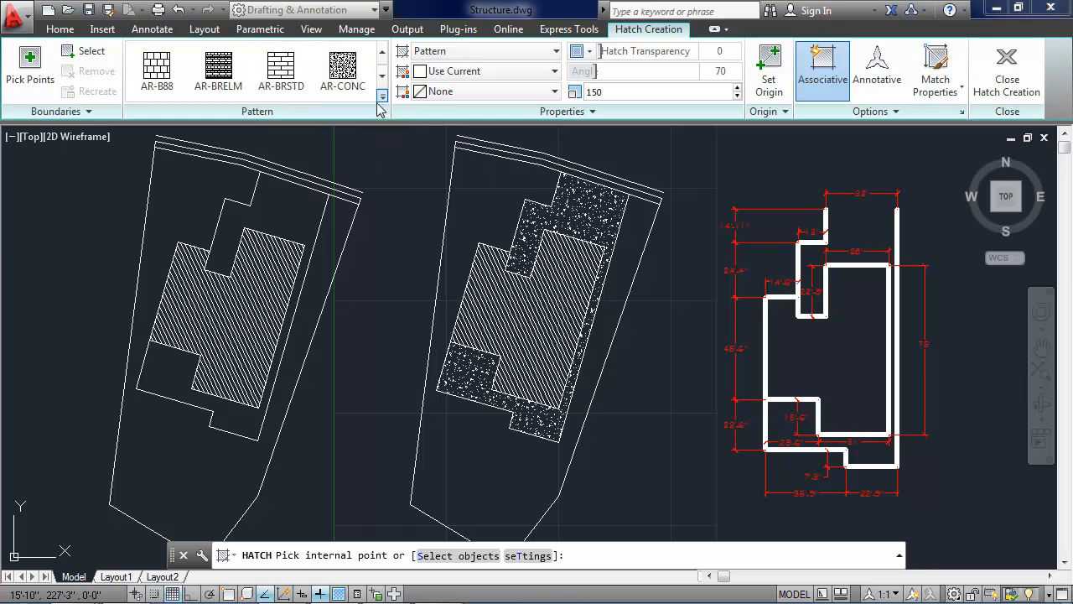
left_click(345, 71)
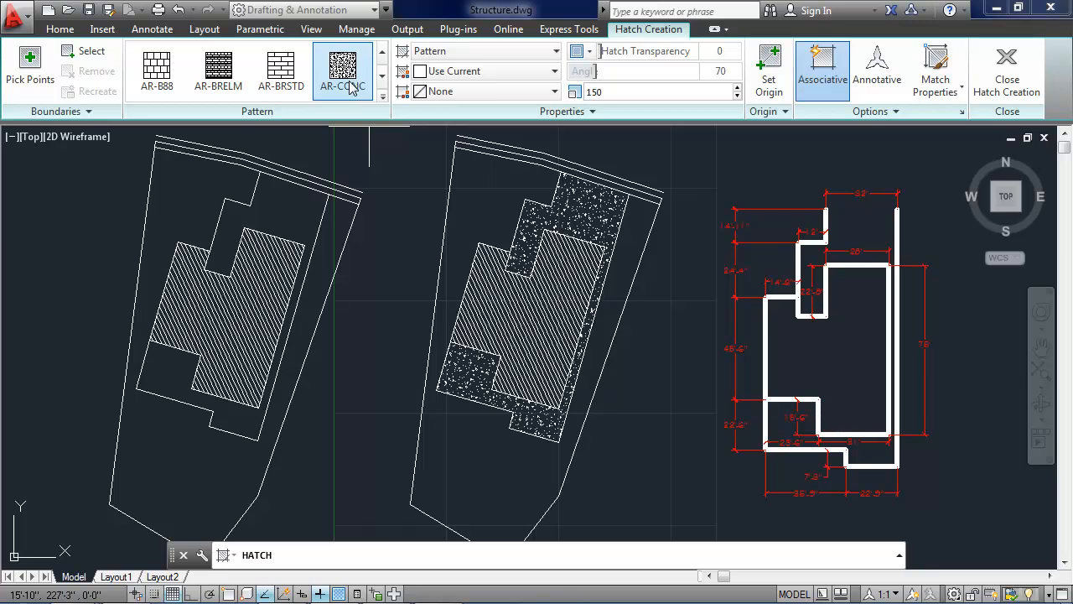
left_click(291, 215)
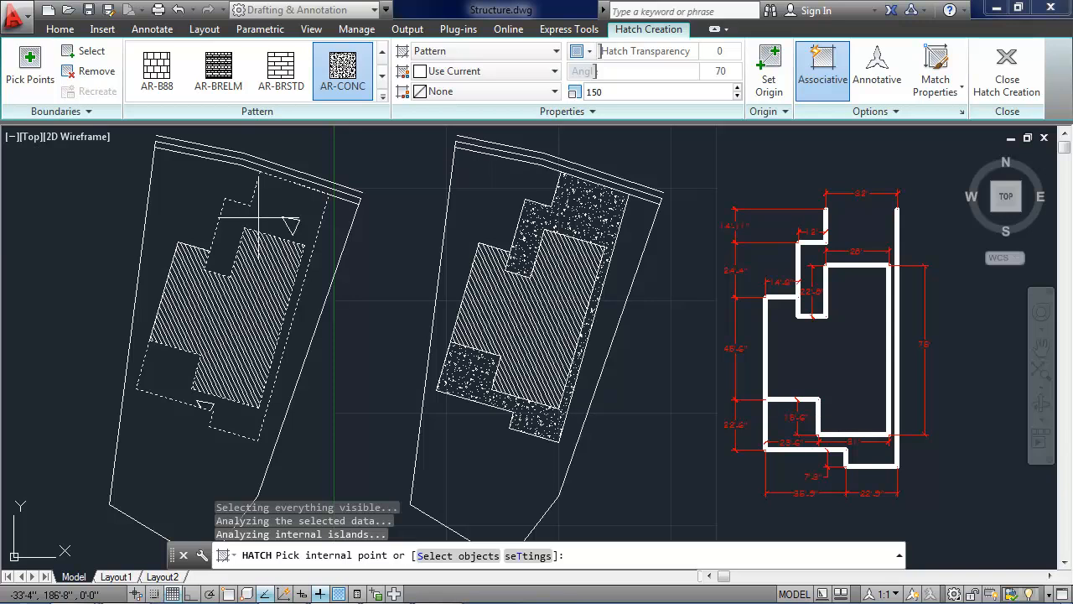
Set the paving hatch's pattern scale to 10 and finish the hatch
left_click(591, 94)
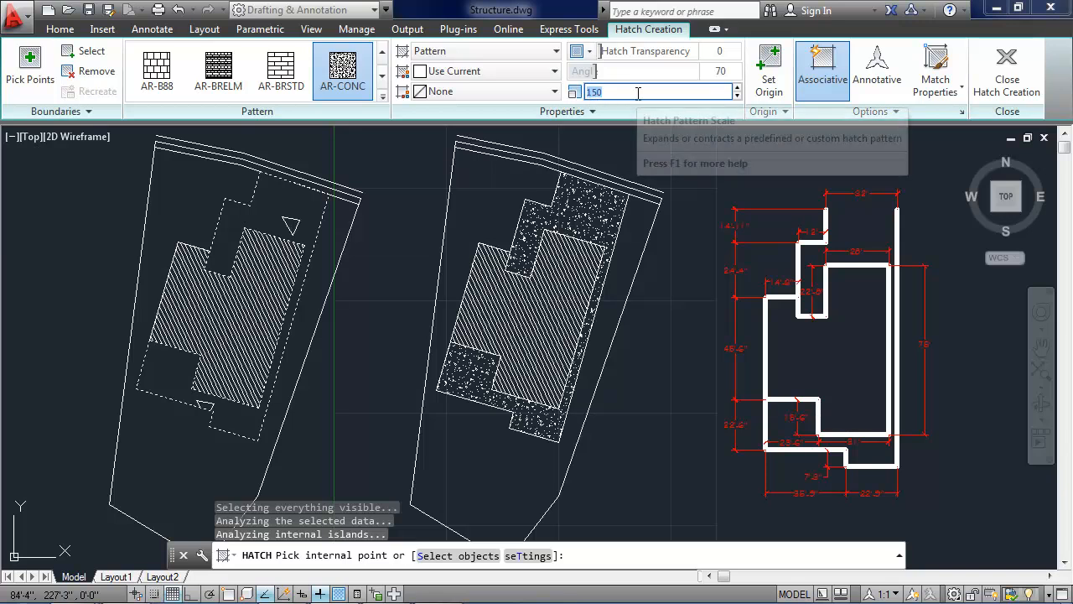
type("10")
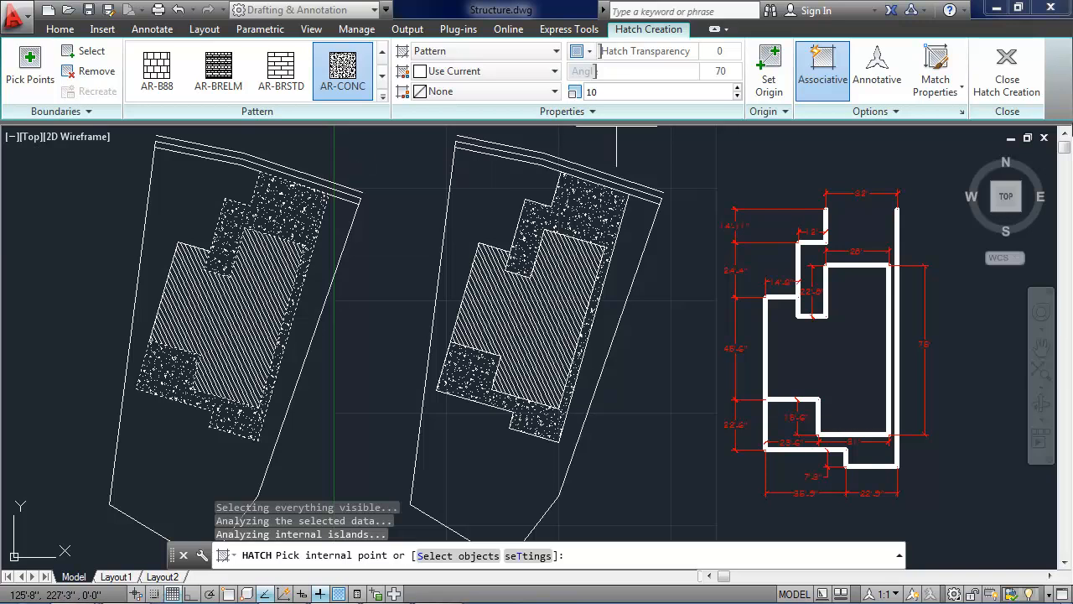
left_click(1009, 60)
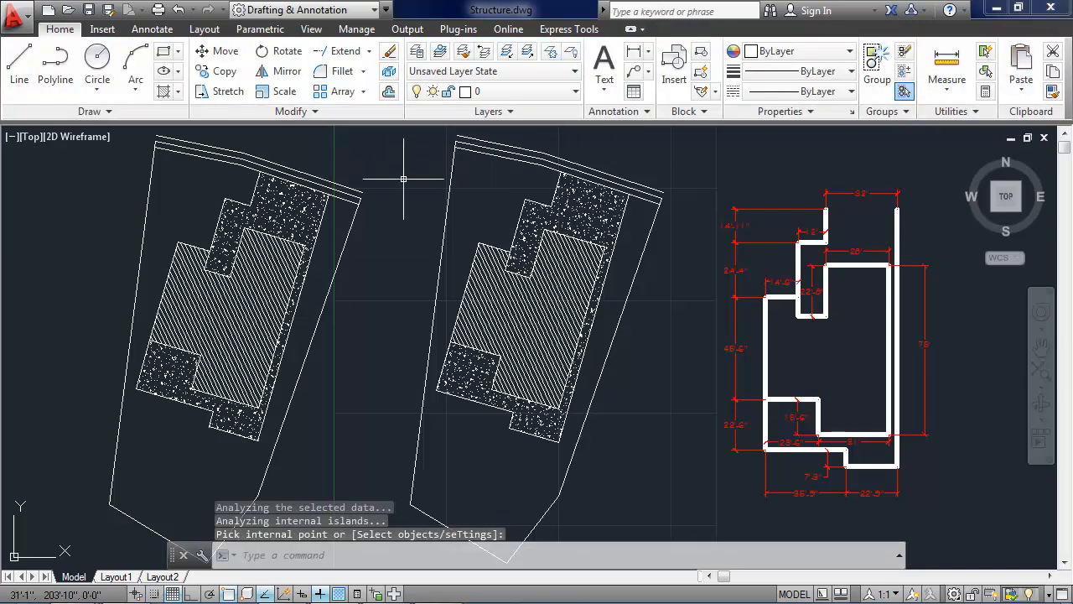